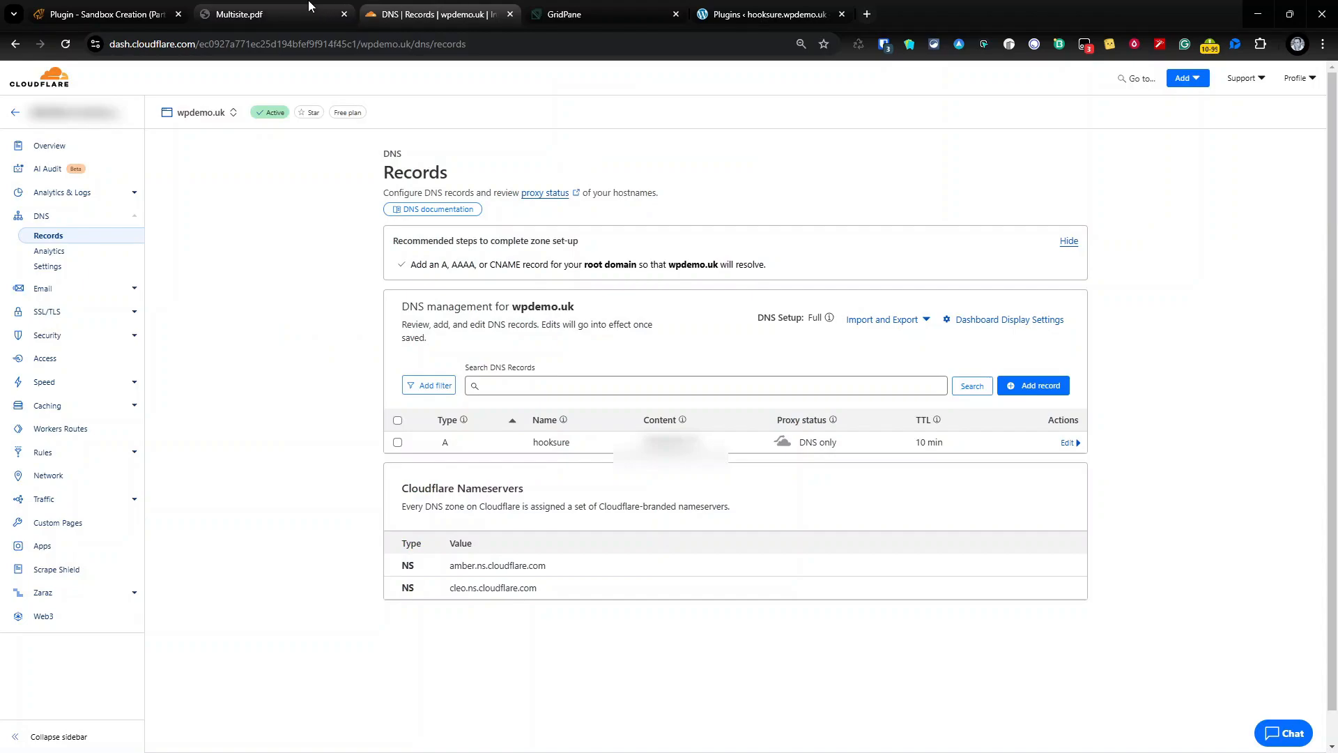
- Switch to GridPane and enable Subdomain Multisite for the hooksure.wpdemo.uk site, accepting that it is irreversible
{"action": "left_click", "coordinate": [310, 12]}
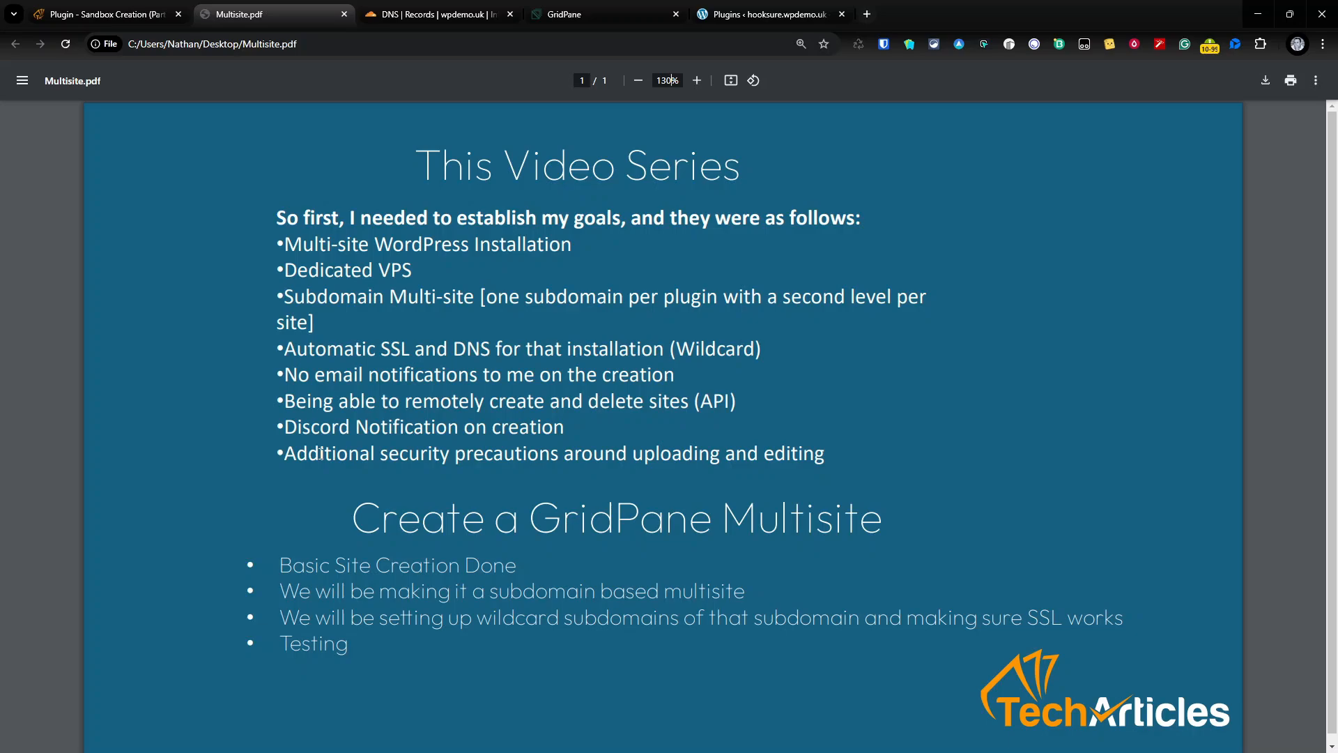
{"action": "left_click", "coordinate": [566, 18]}
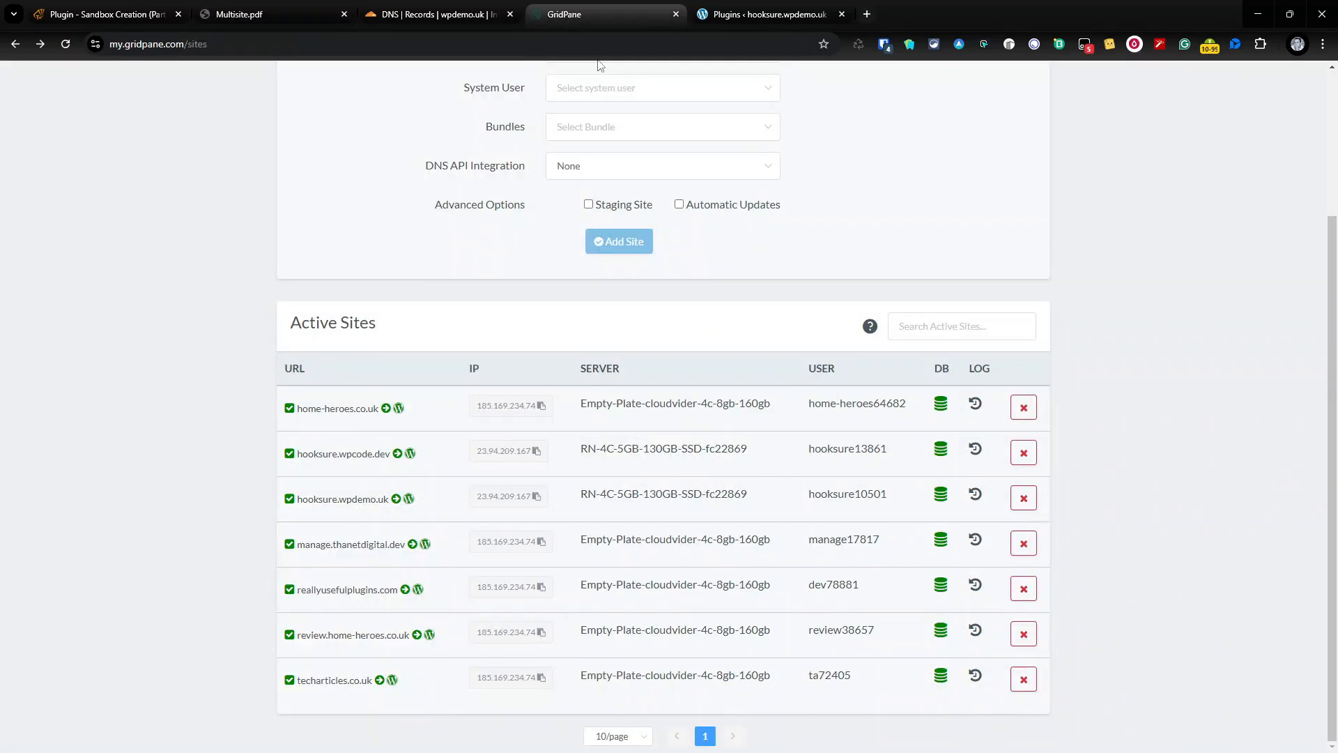
{"action": "scroll", "coordinate": [779, 368], "scroll_direction": "down", "scroll_amount": 1}
{"action": "left_click", "coordinate": [324, 499]}
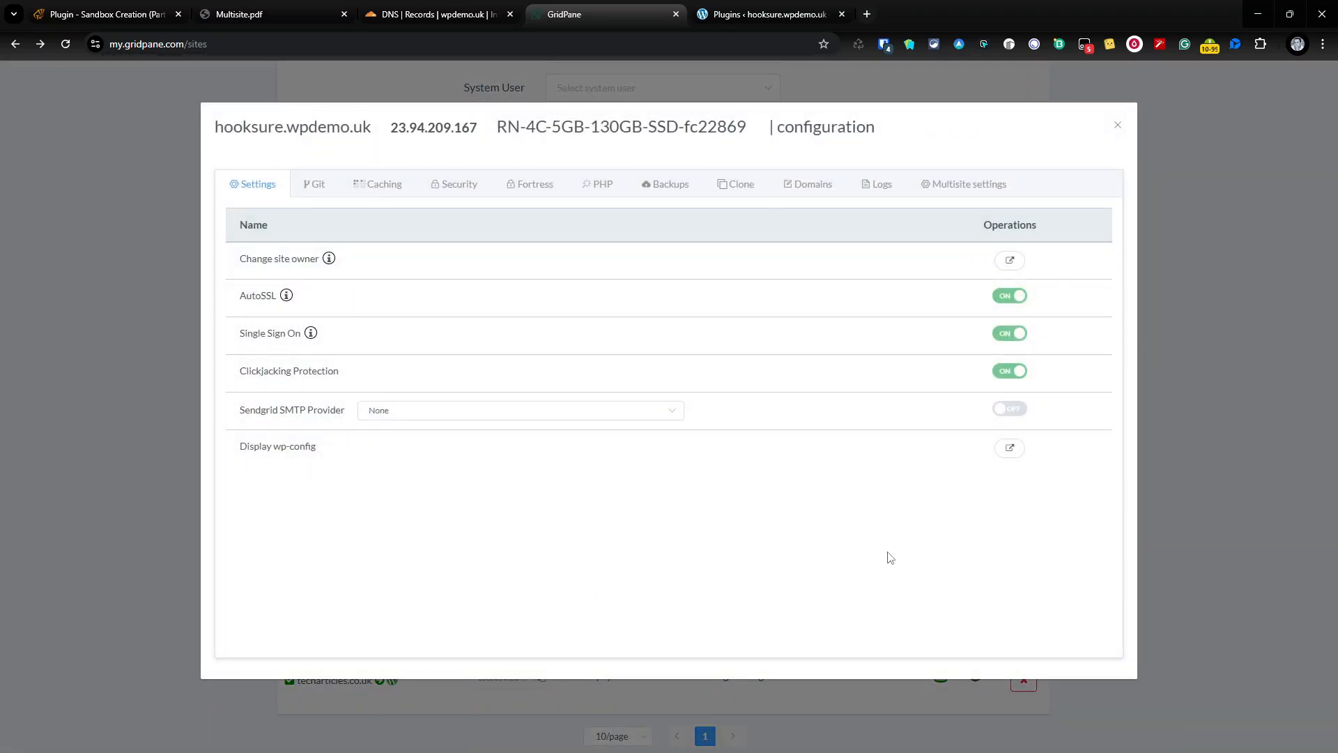
{"action": "left_click", "coordinate": [984, 197]}
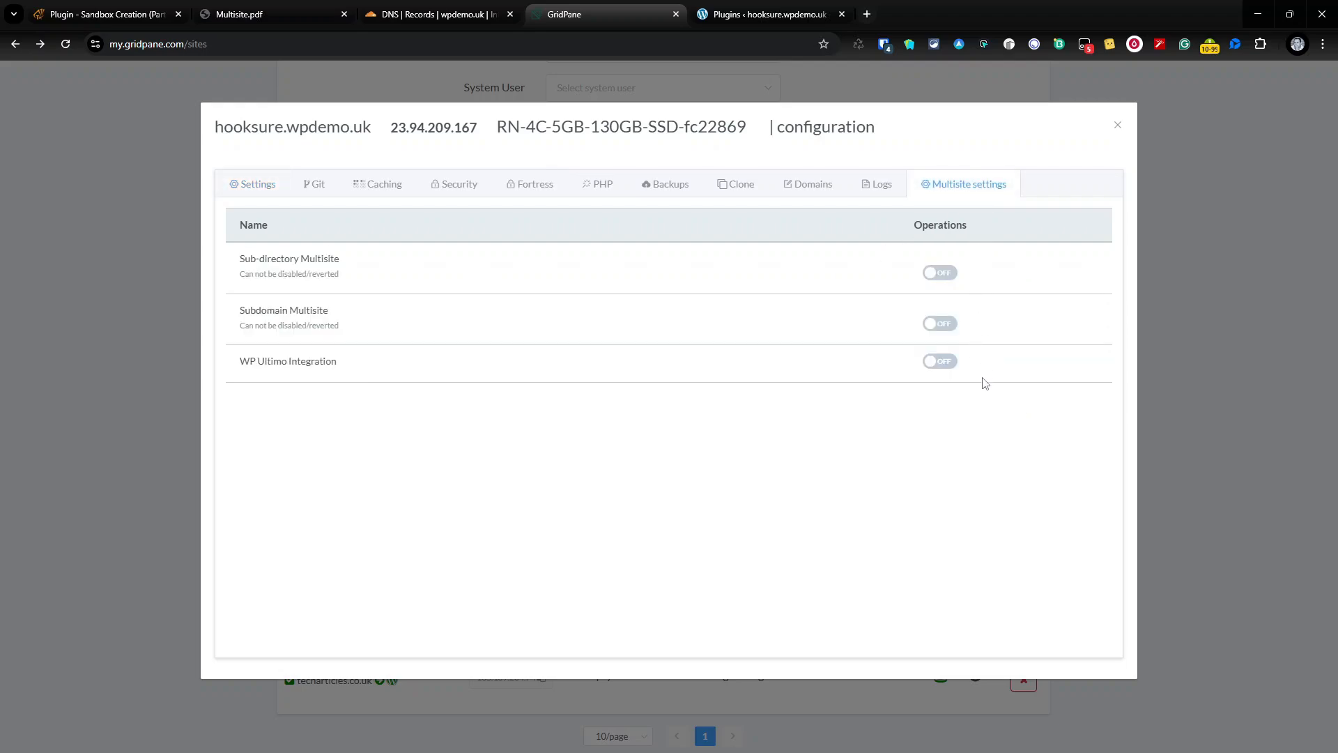
{"action": "left_click", "coordinate": [943, 332]}
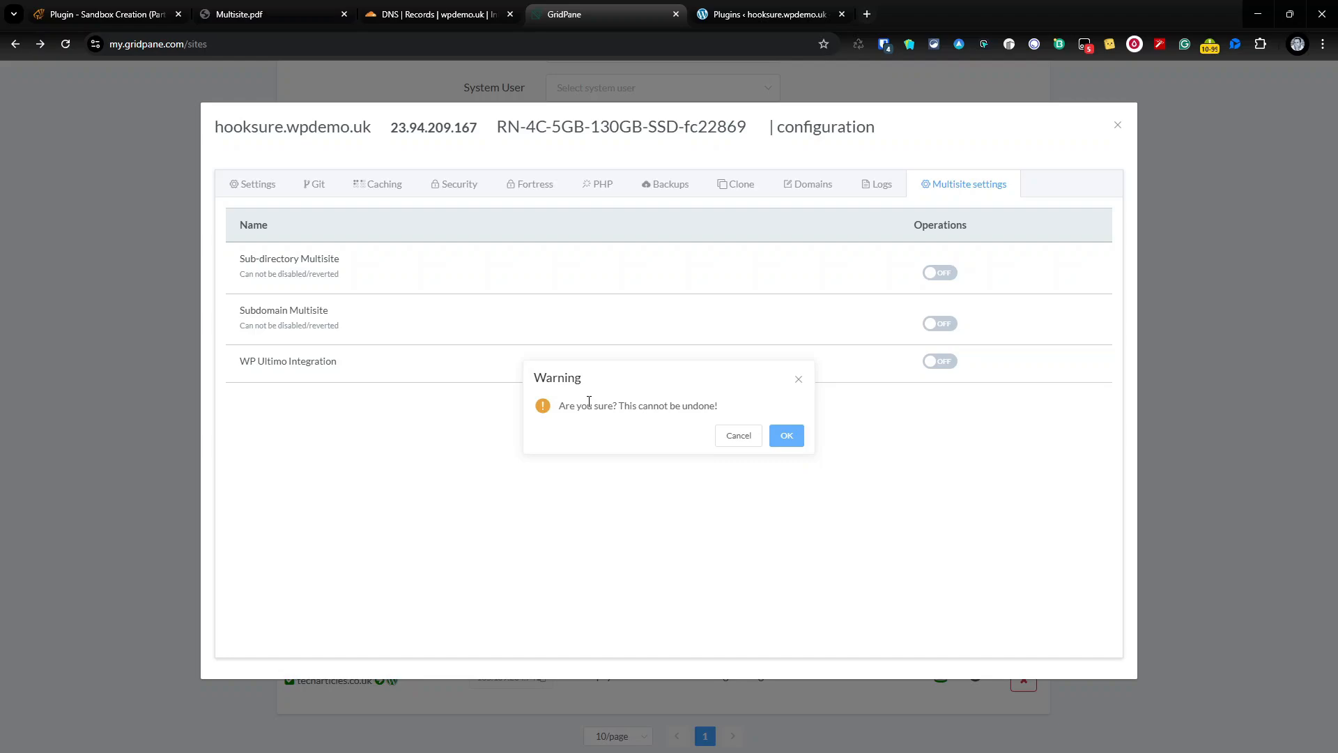
{"action": "left_click", "coordinate": [799, 437]}
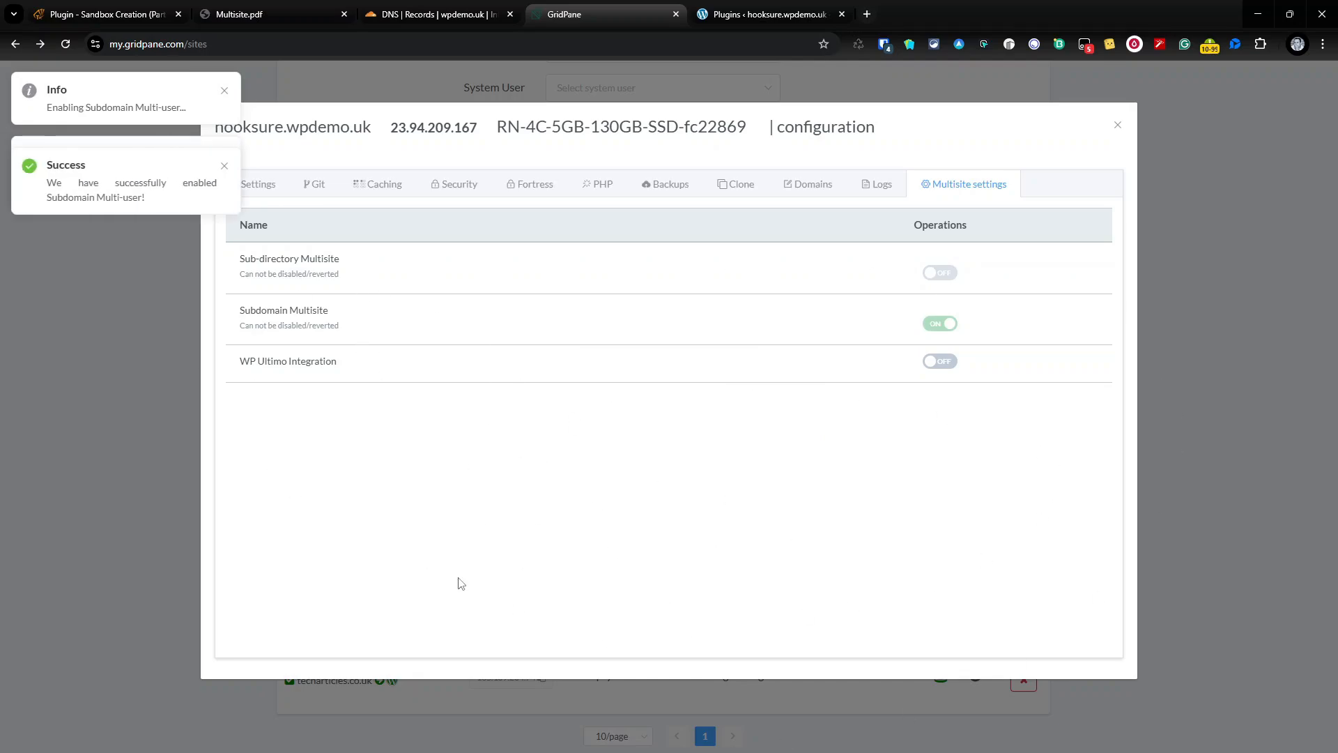
- Review the Subdomain Multi-site goal in Multisite.pdf and reload the wpdemo.uk DNS records in Cloudflare
{"action": "left_click", "coordinate": [272, 7]}
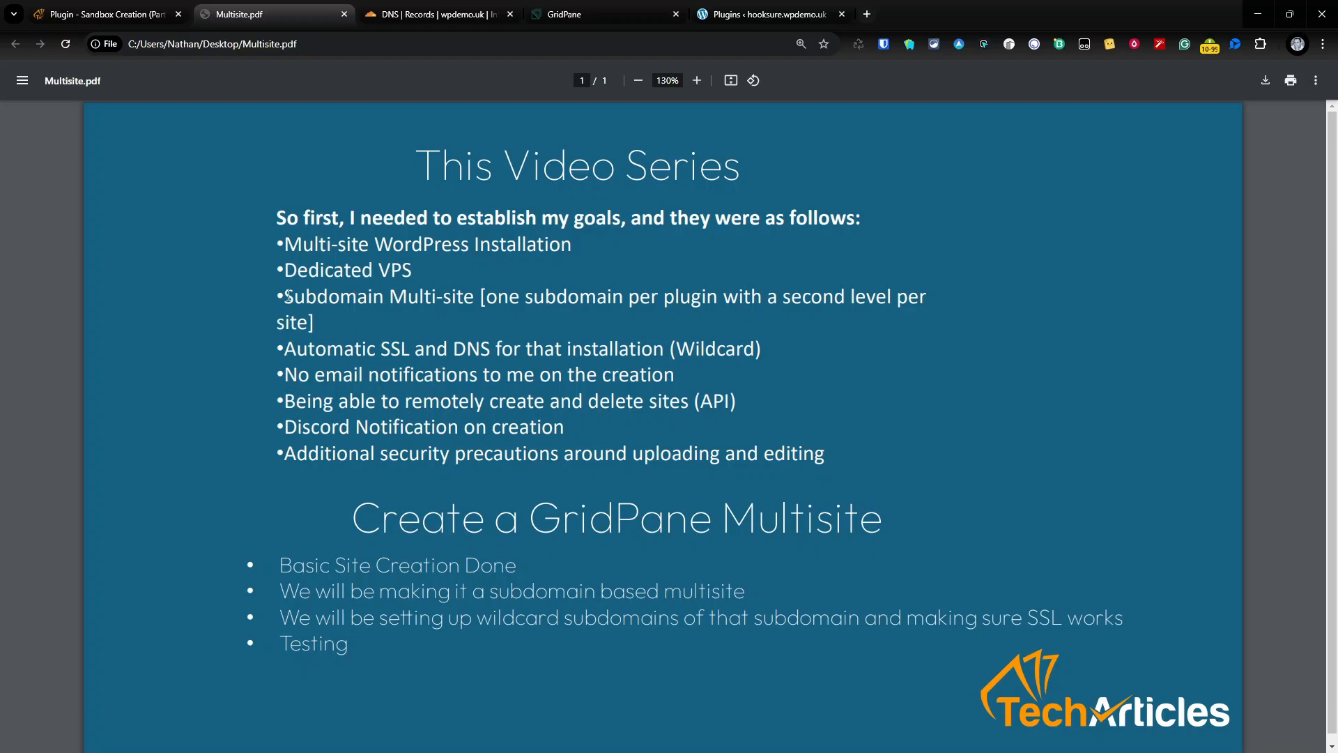
{"action": "left_click_drag", "start_coordinate": [288, 296], "coordinate": [476, 300]}
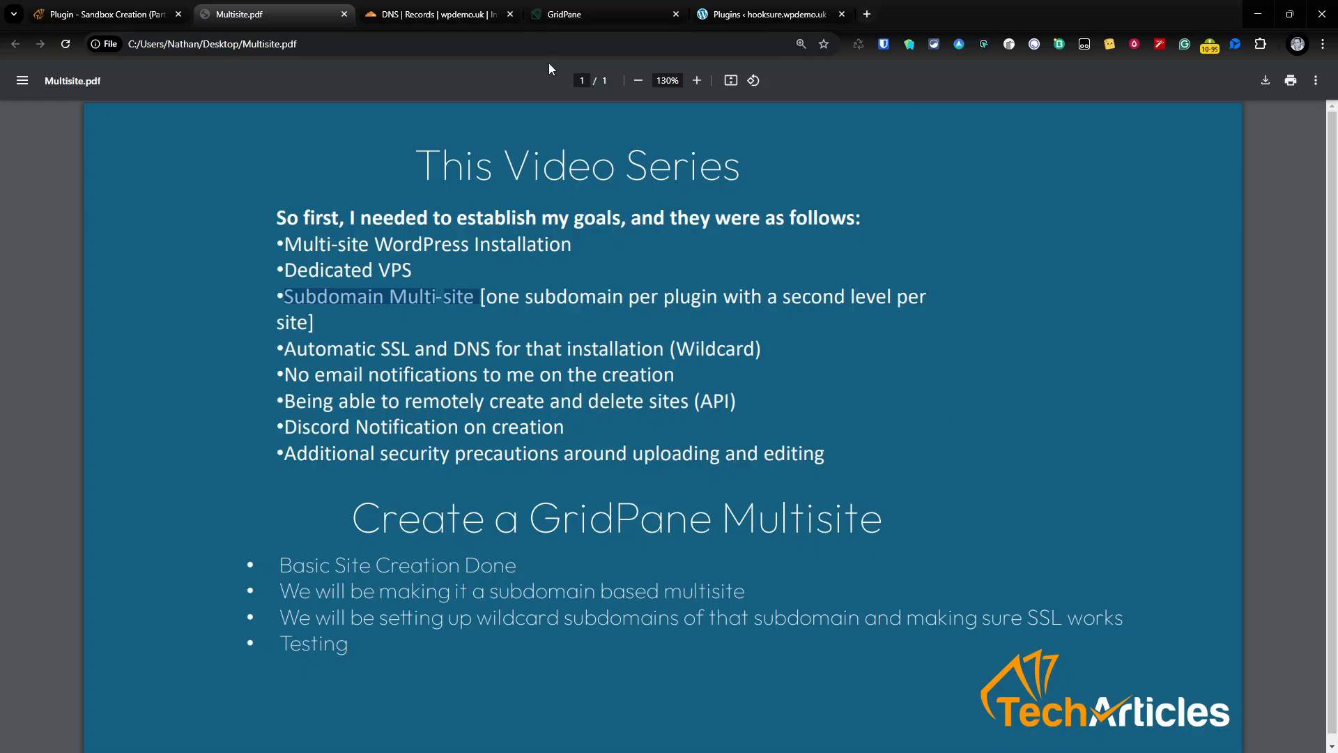
{"action": "left_click", "coordinate": [616, 18]}
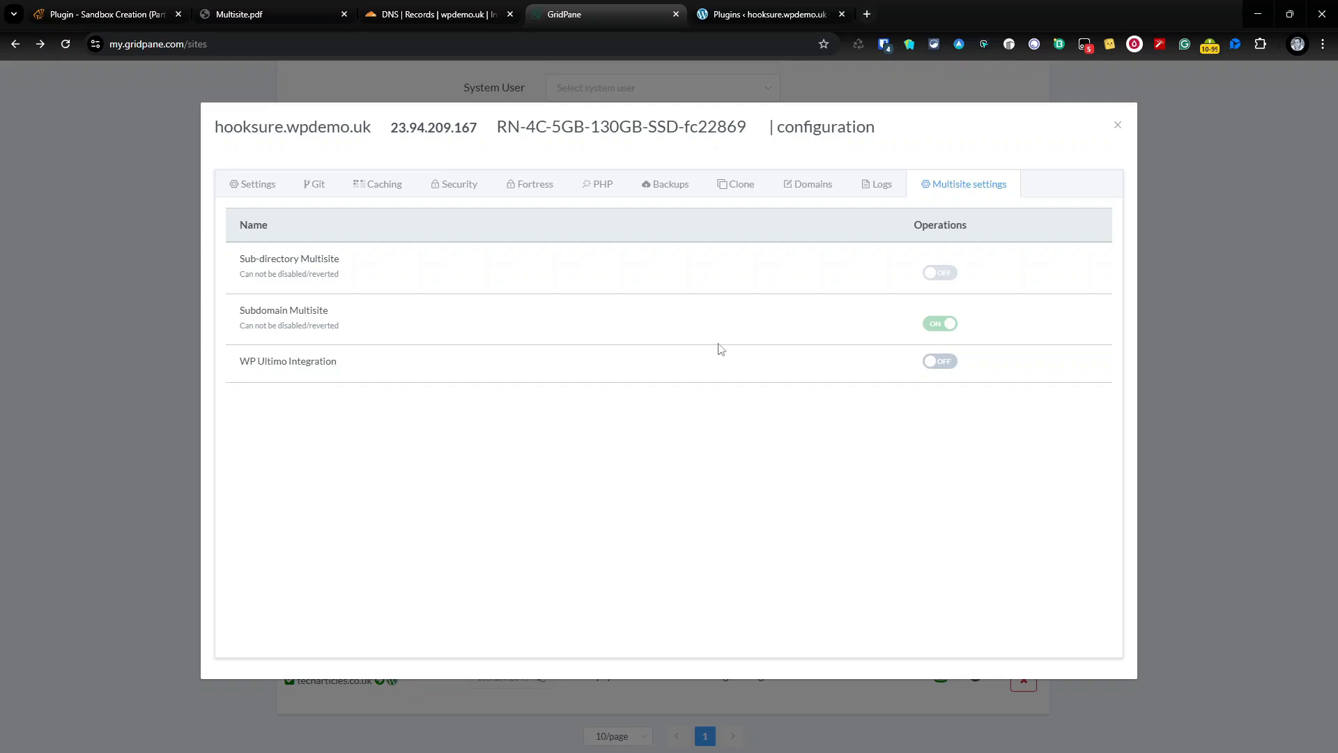
{"action": "left_click", "coordinate": [428, 18]}
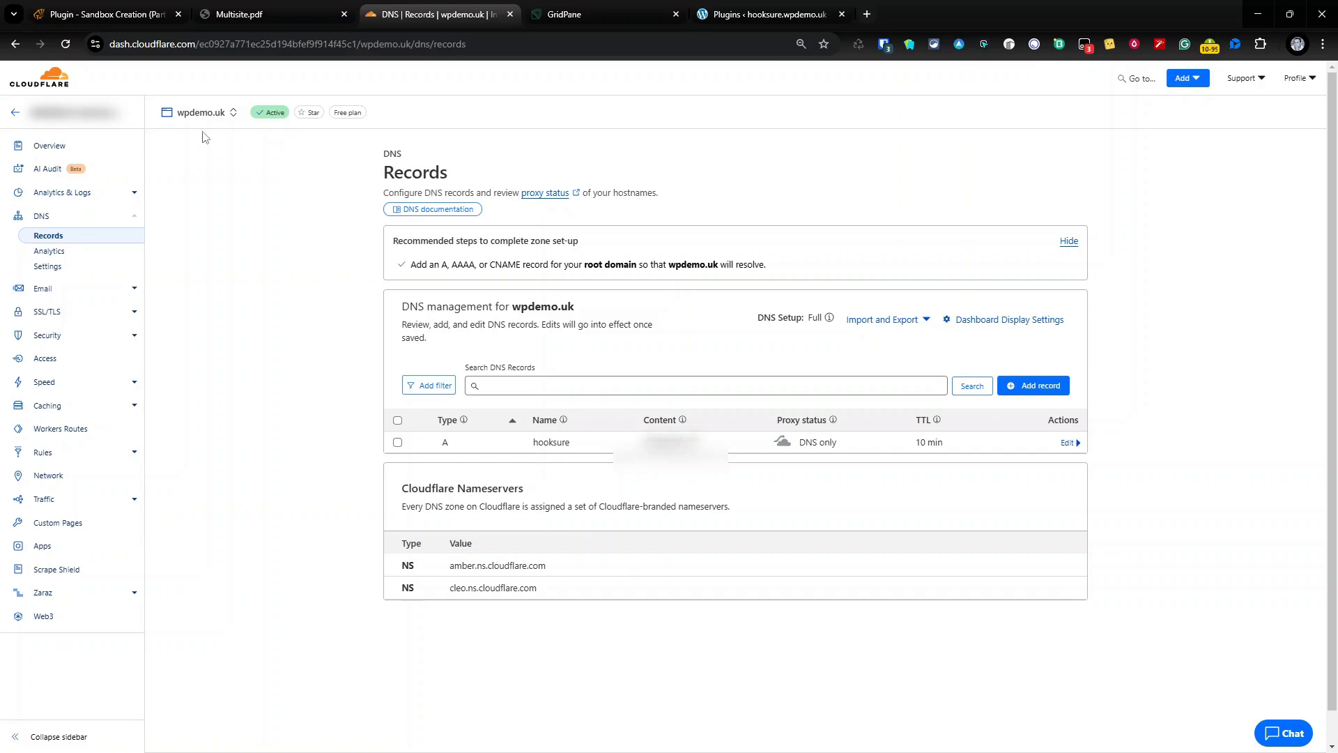
{"action": "left_click", "coordinate": [66, 44]}
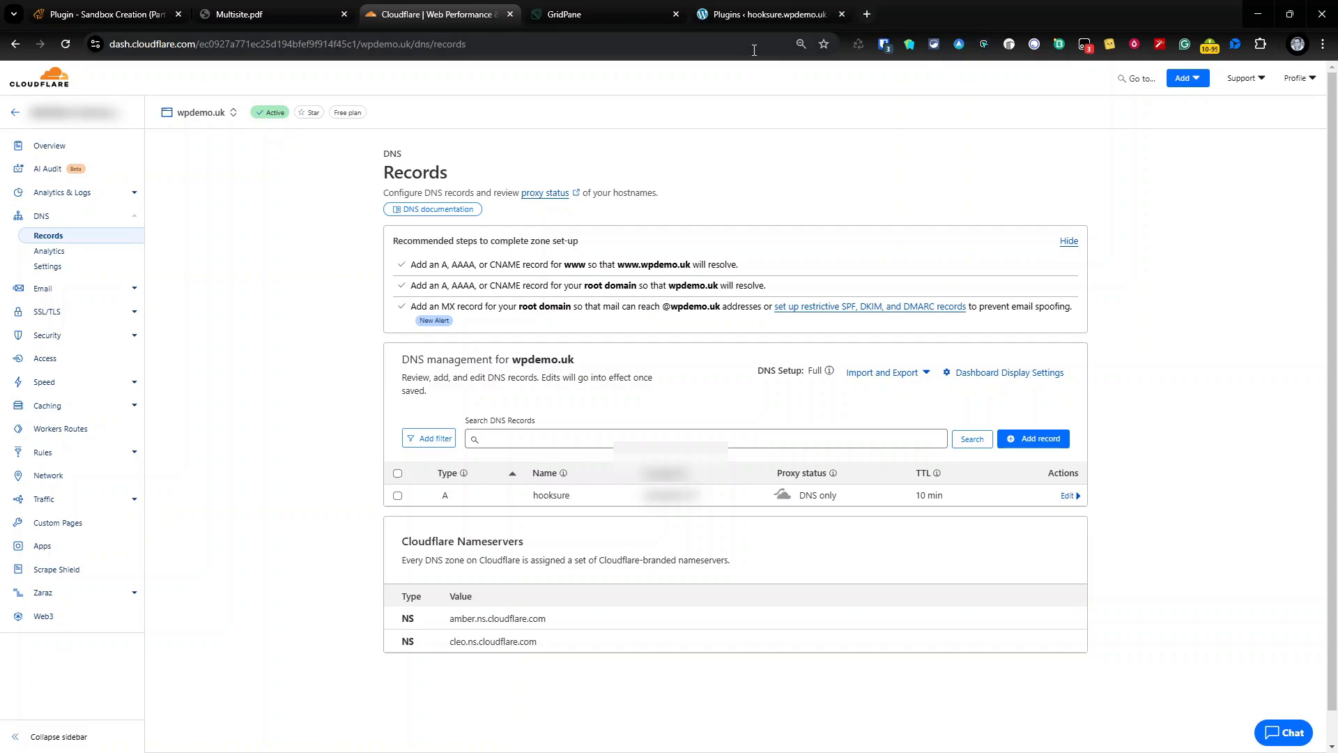
- Return to GridPane and turn on the wildcard option for the primary domain hooksure.wpdemo.uk
{"action": "left_click", "coordinate": [604, 11]}
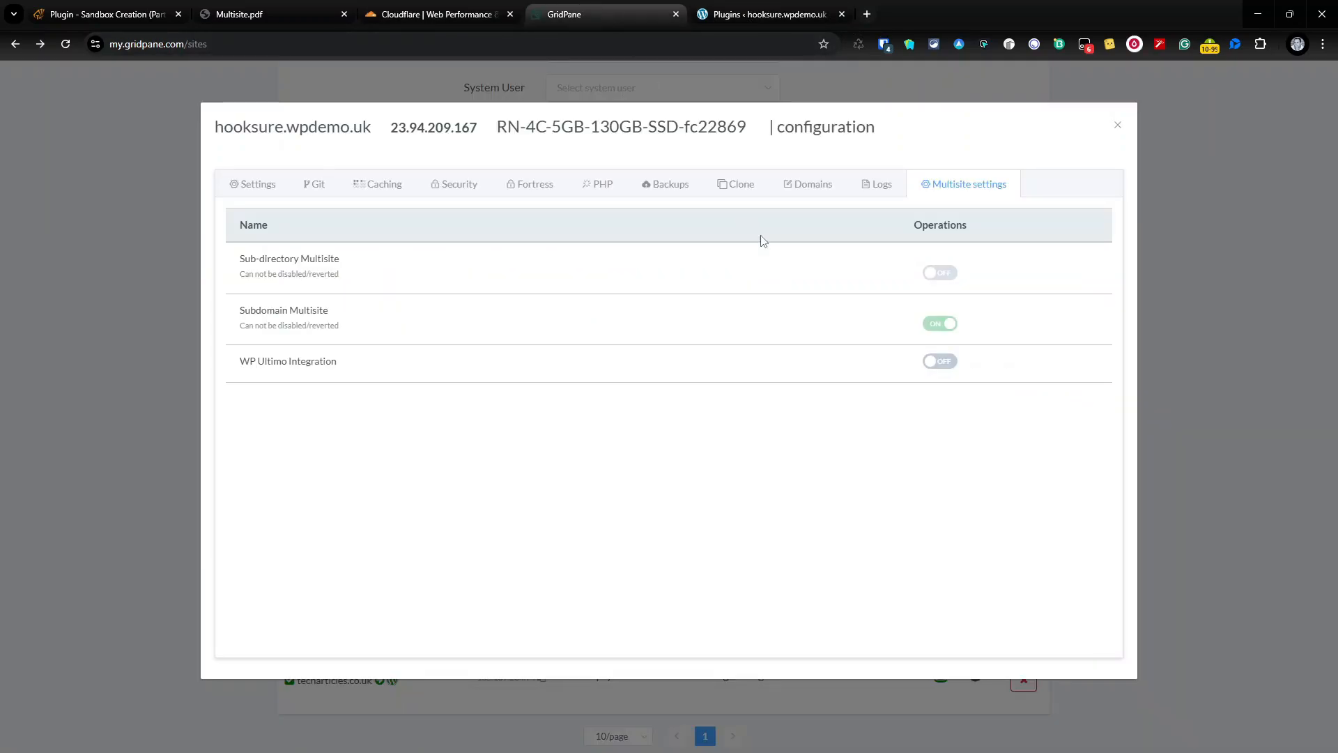
{"action": "left_click", "coordinate": [803, 189]}
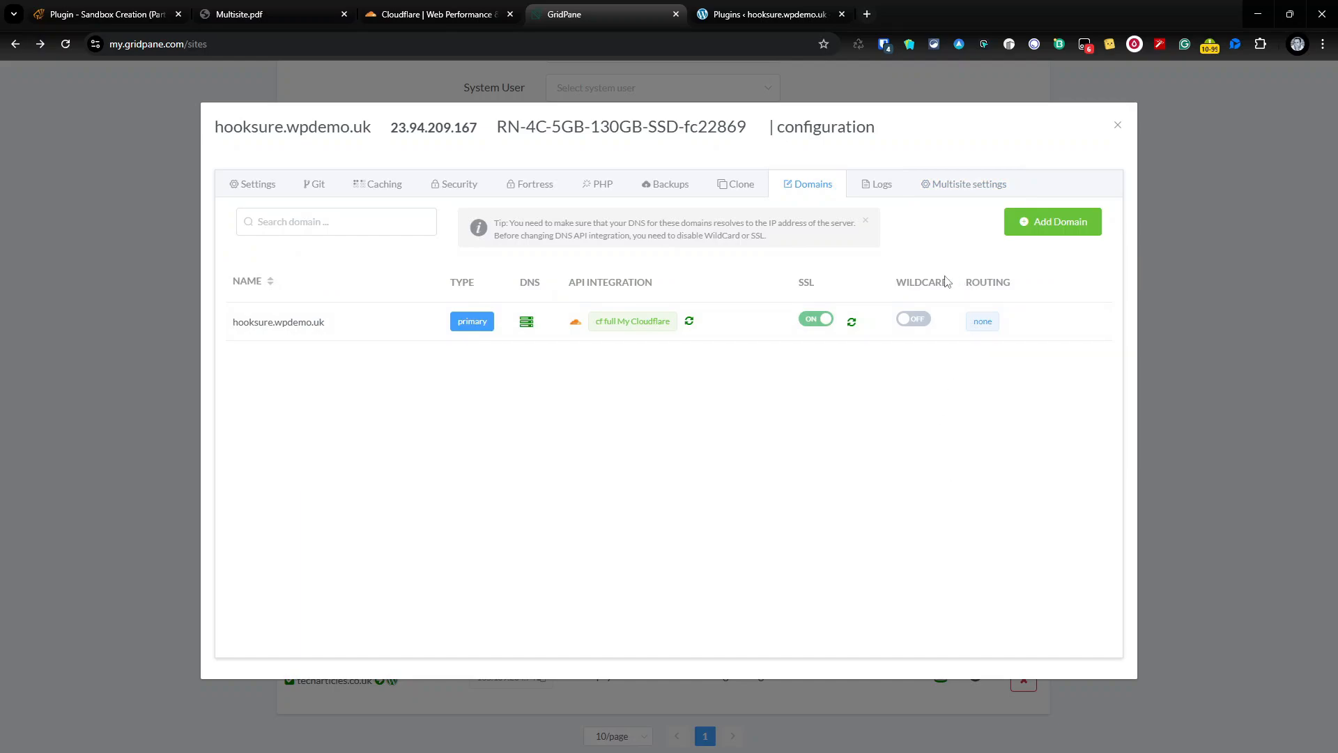
{"action": "left_click", "coordinate": [912, 322]}
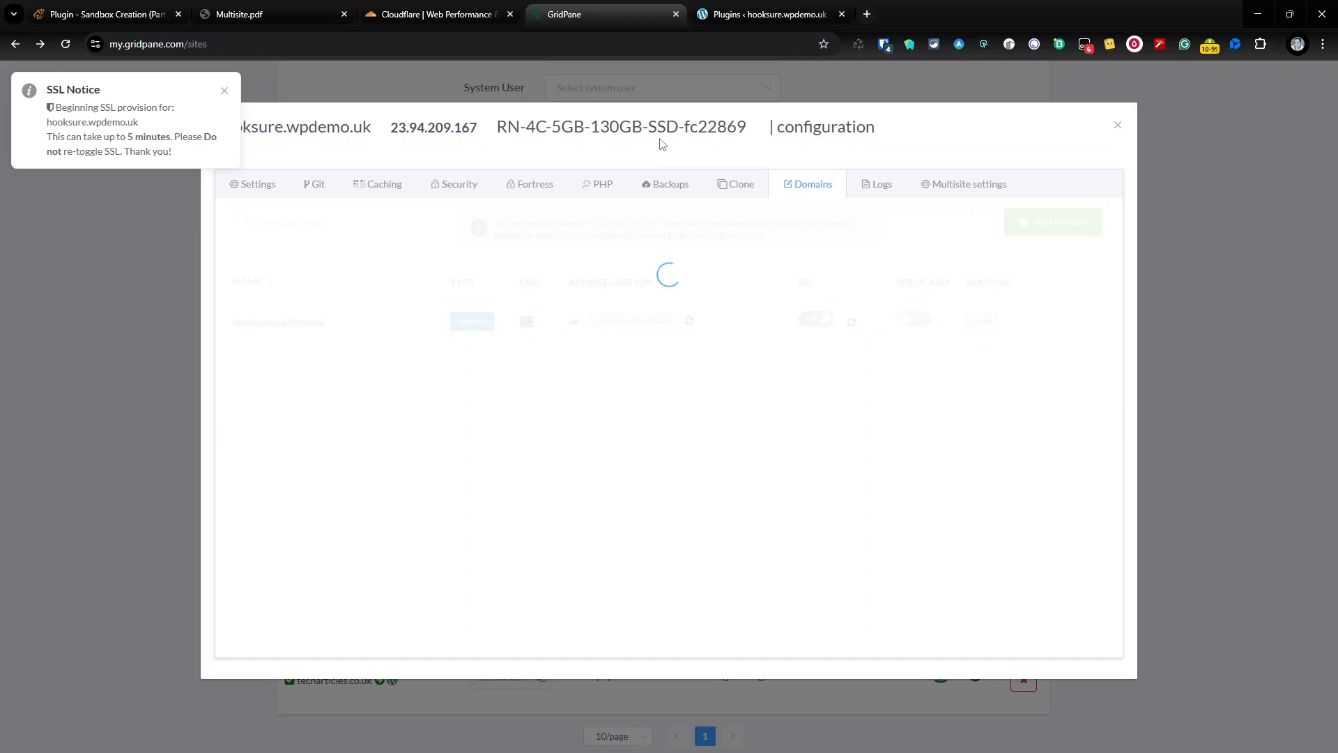
- Review the wildcard SSL and DNS goal in Multisite.pdf, then return to GridPane and dismiss the SSL notice
{"action": "left_click", "coordinate": [282, 13]}
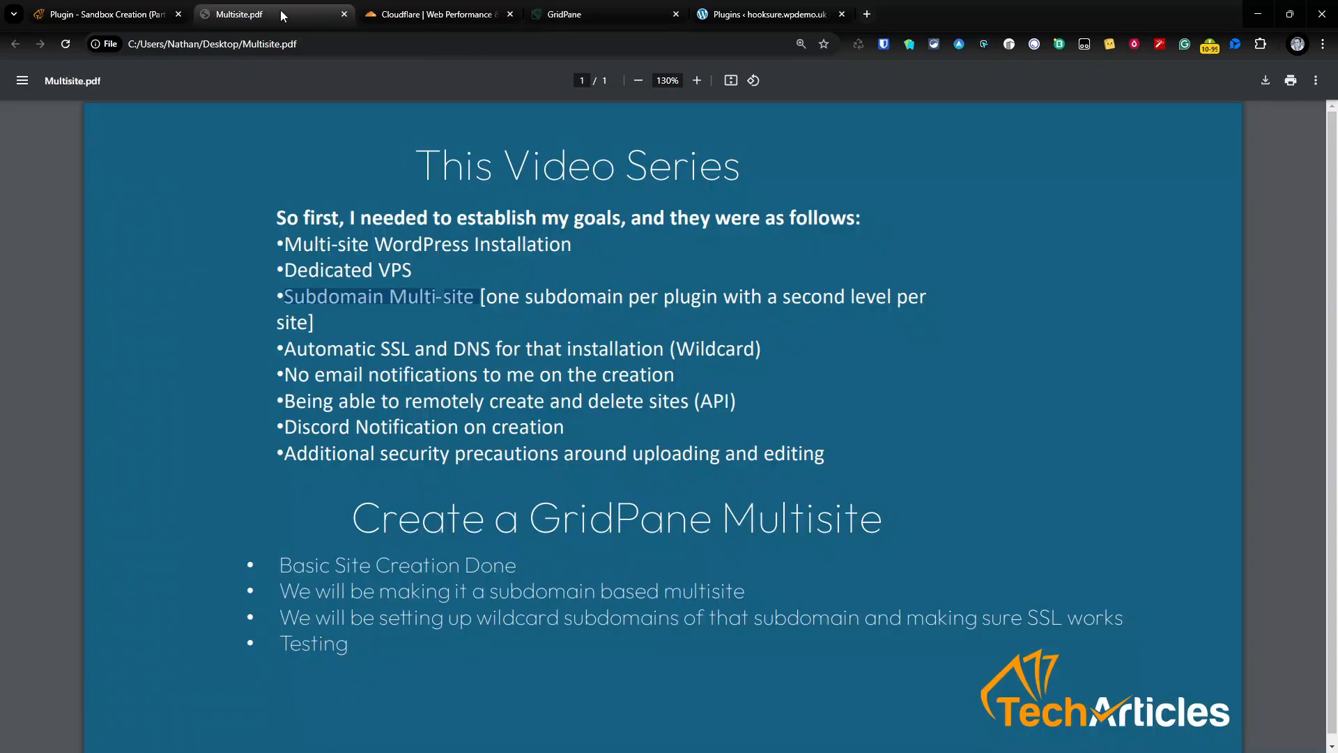
{"action": "left_click", "coordinate": [630, 364]}
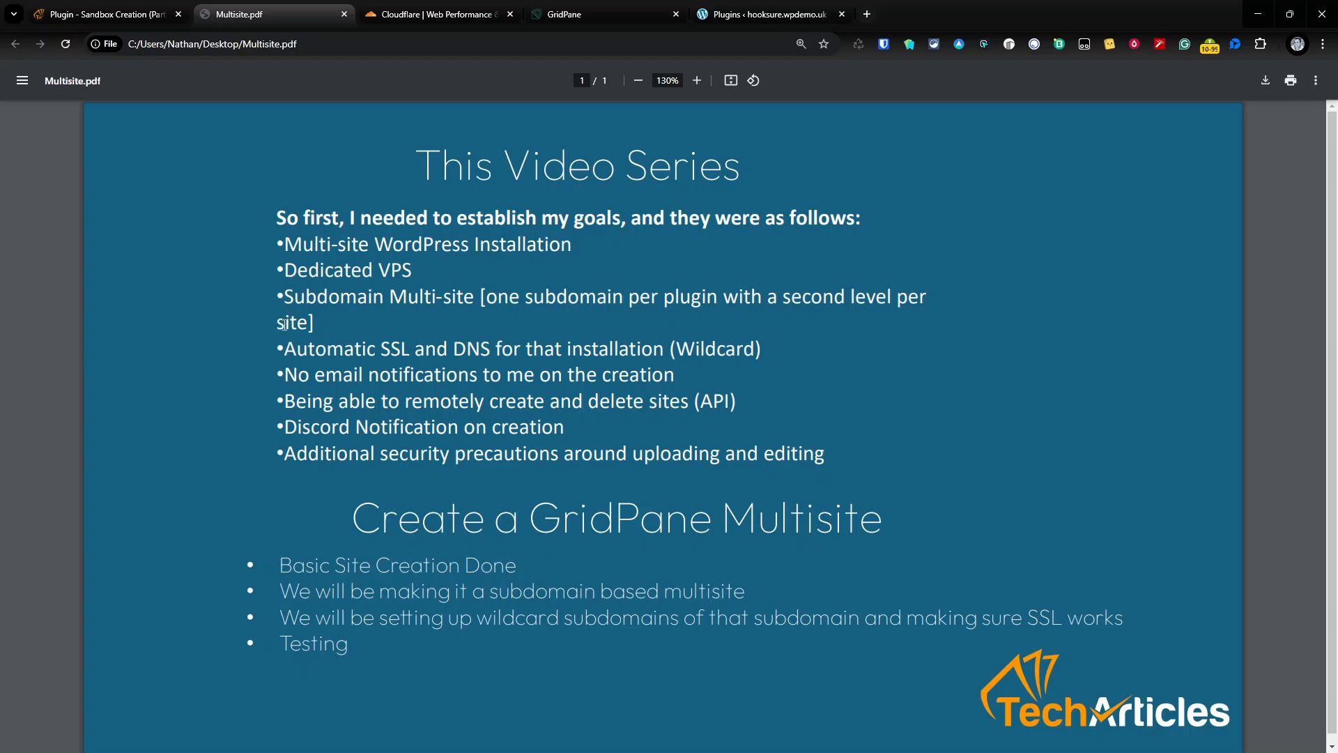
{"action": "left_click_drag", "start_coordinate": [285, 325], "coordinate": [780, 360]}
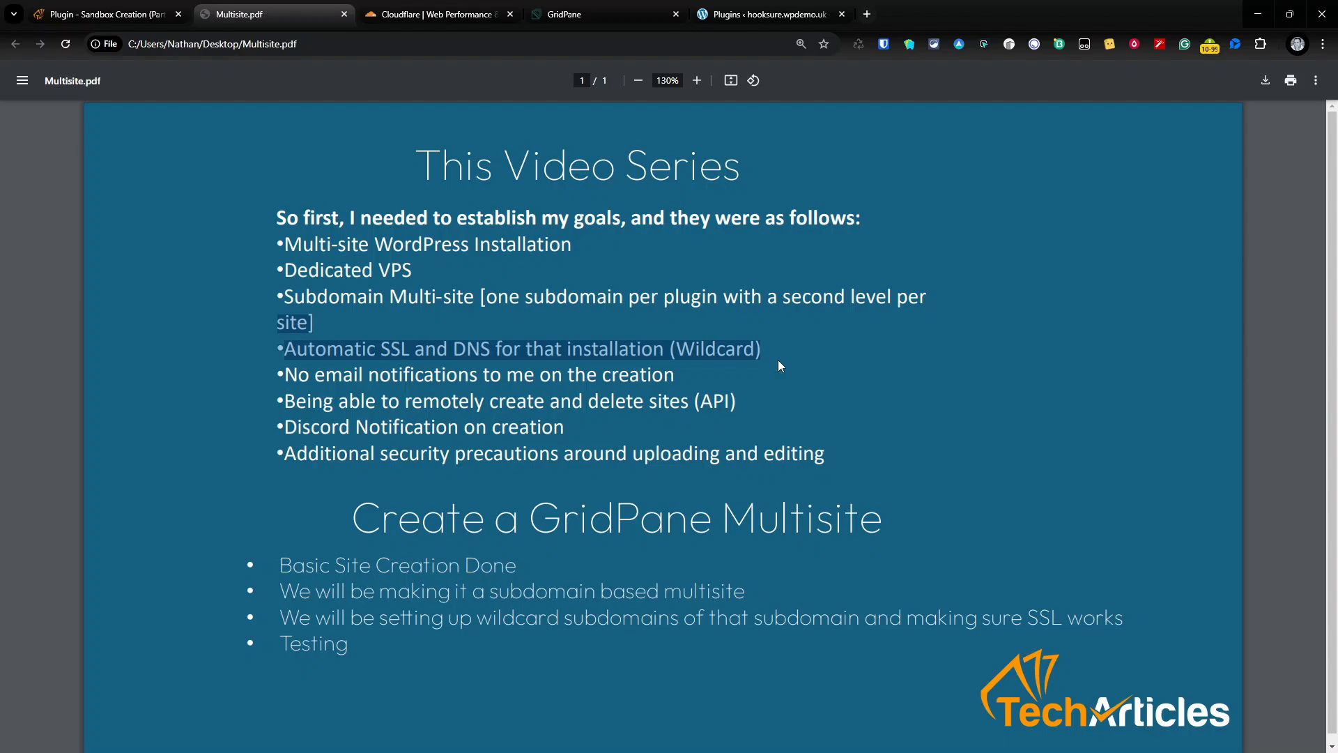
{"action": "left_click", "coordinate": [642, 13]}
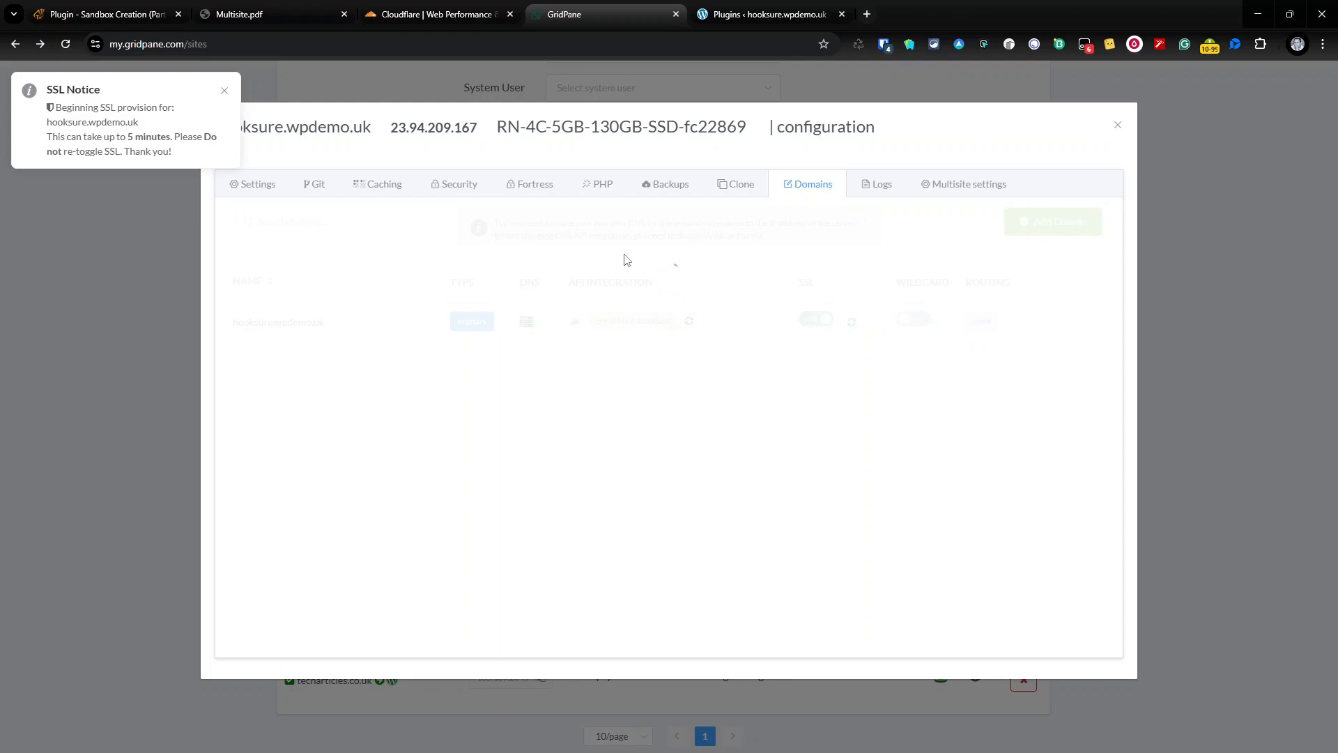
{"action": "left_click", "coordinate": [225, 94]}
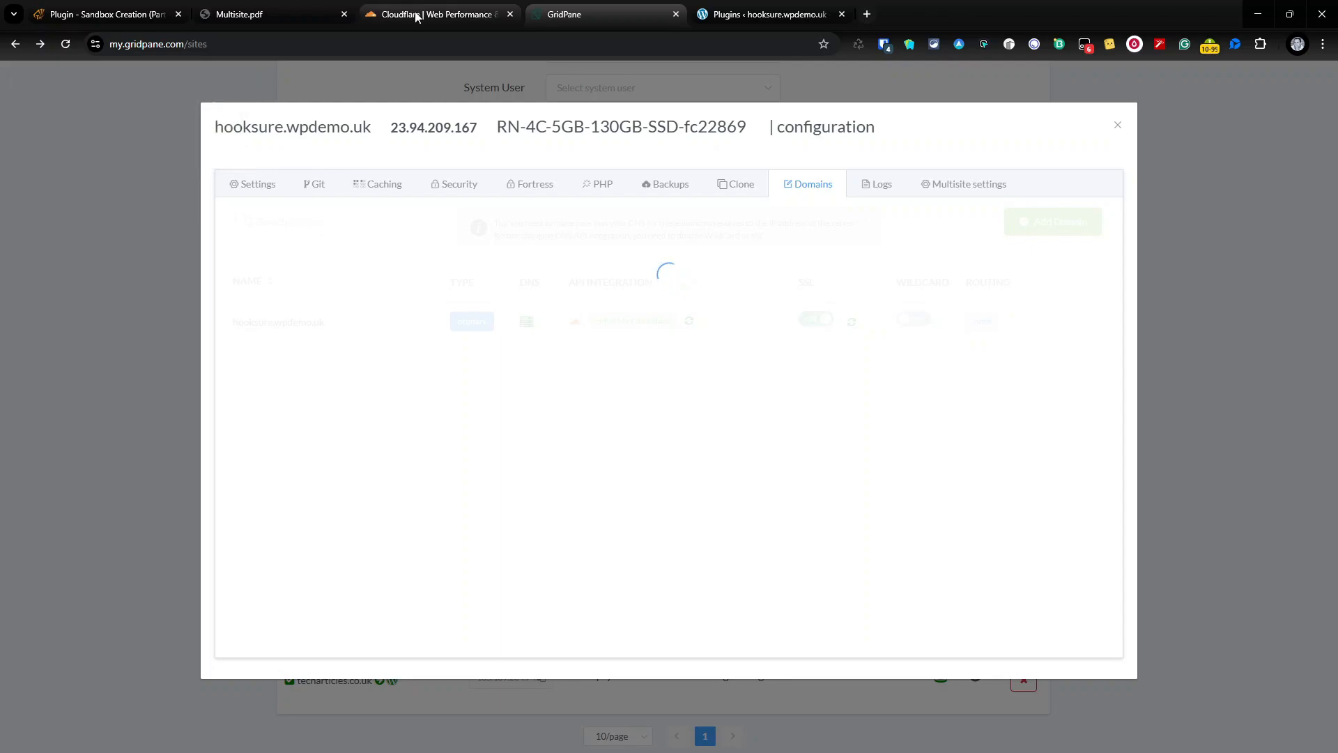
- Reload the wpdemo.uk DNS records in Cloudflare and examine the wildcard A record for hooksure
{"action": "left_click", "coordinate": [416, 15]}
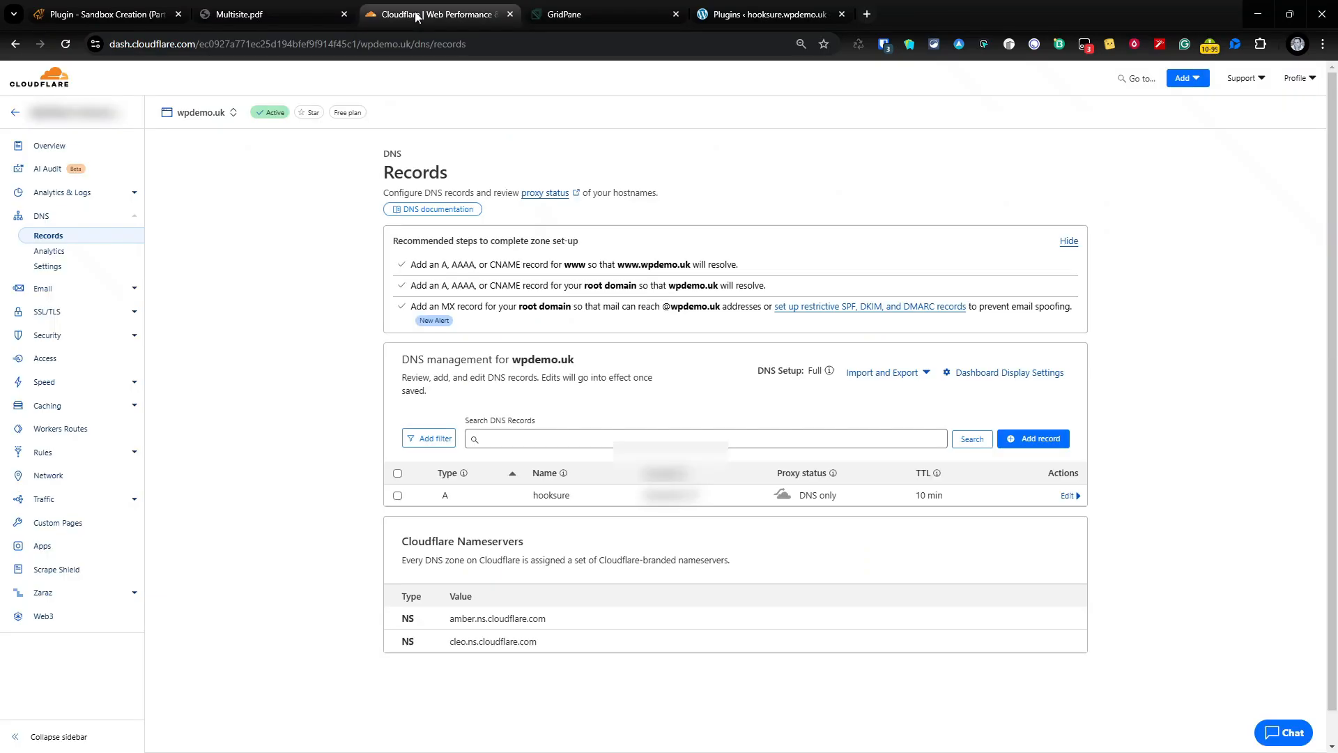
{"action": "left_click", "coordinate": [66, 44]}
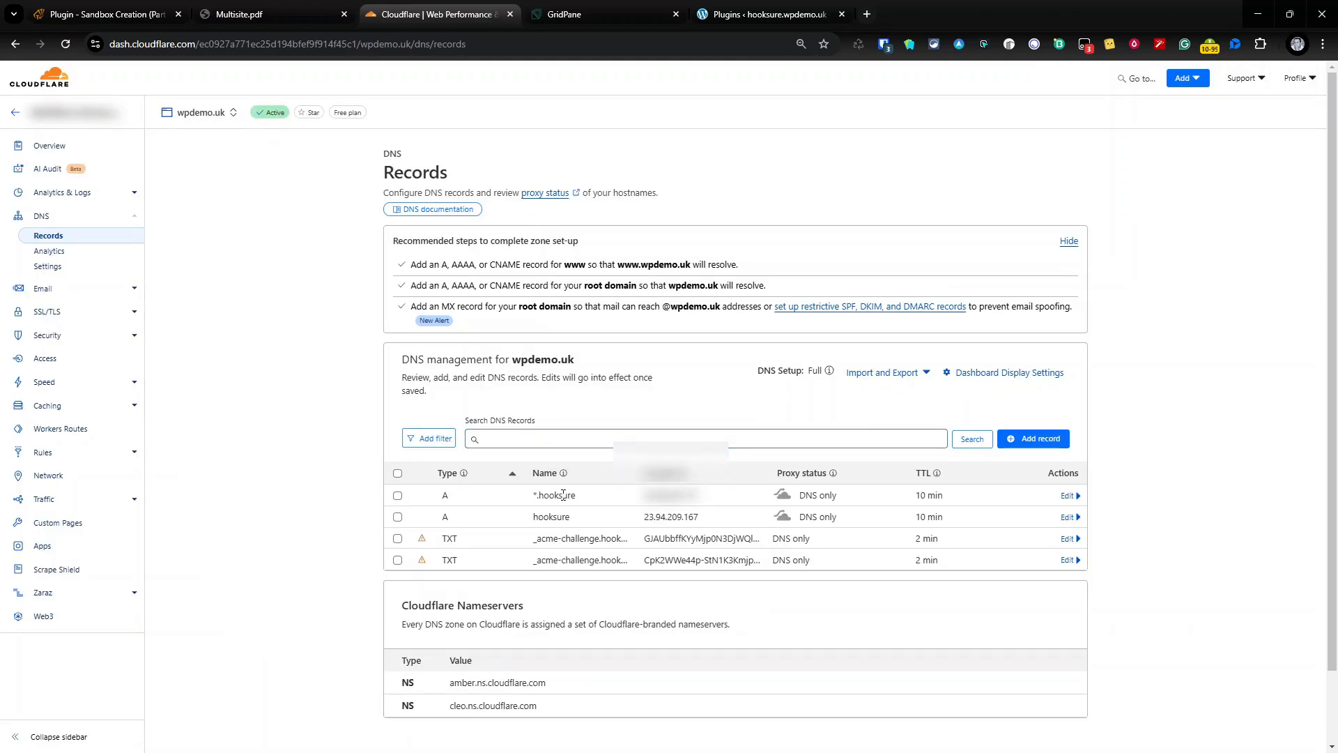
{"action": "left_click_drag", "start_coordinate": [536, 499], "coordinate": [1104, 499]}
{"action": "left_click", "coordinate": [1085, 514]}
- Check the wildcard SSL provisioning progress in GridPane and revisit the goals in Multisite.pdf
{"action": "left_click", "coordinate": [582, 15]}
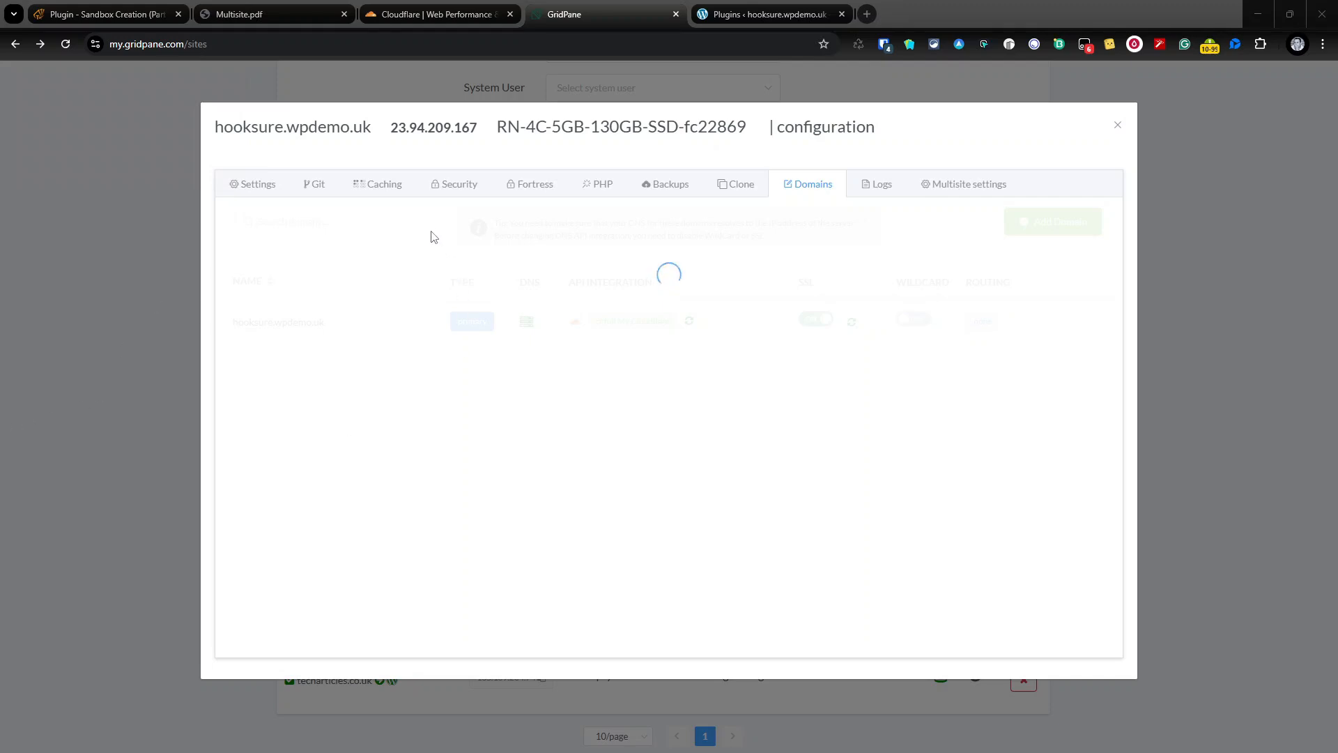
{"action": "left_click", "coordinate": [303, 12]}
{"action": "left_click", "coordinate": [662, 402]}
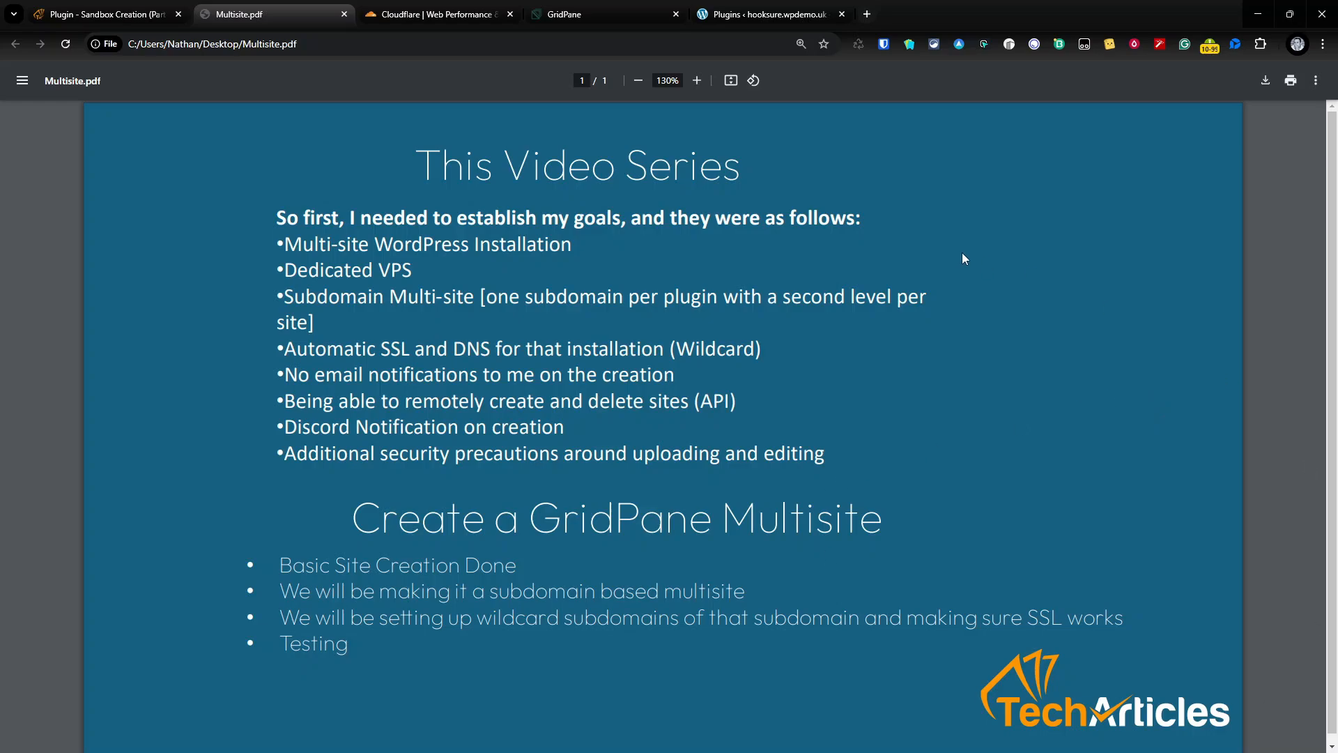
{"action": "left_click", "coordinate": [647, 15]}
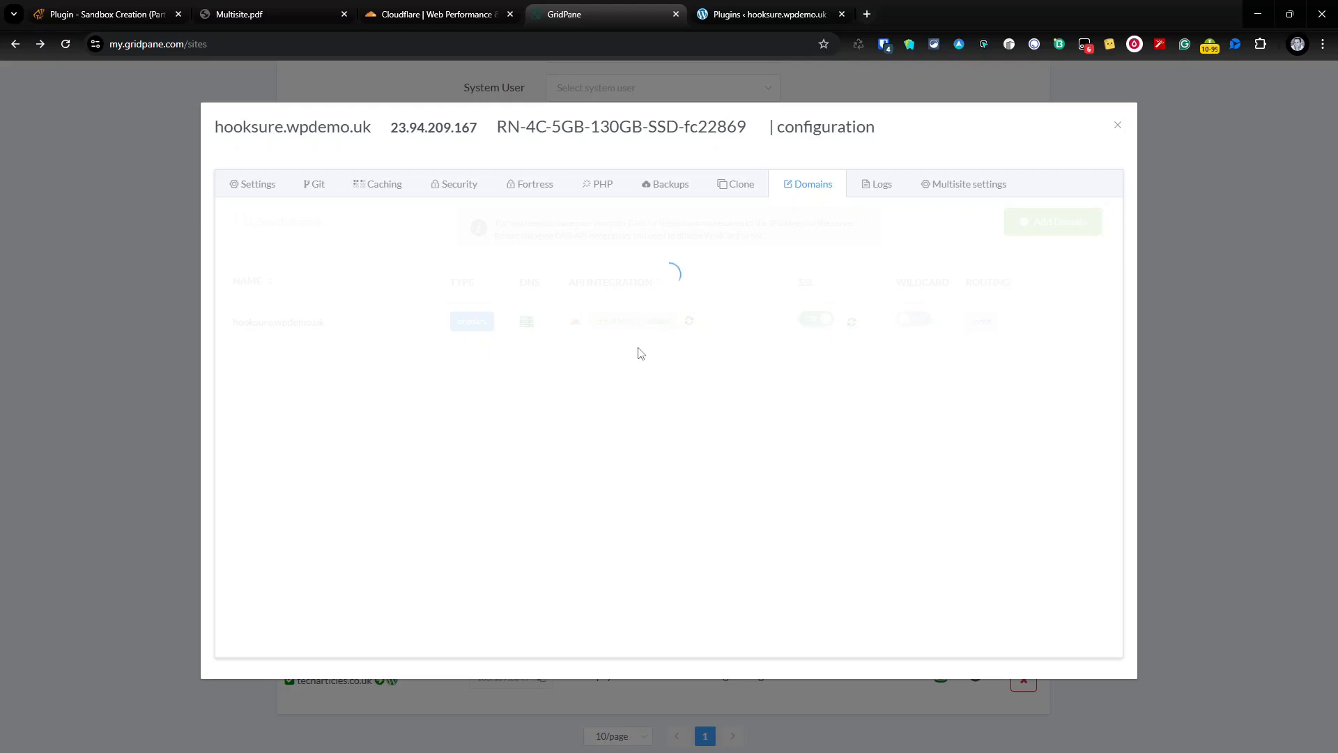
- Switch to the hooksure.wpdemo.uk WordPress admin, dismiss the expired-session login, check the wildcard status in GridPane and reload the Plugins page
{"action": "left_click", "coordinate": [766, 21]}
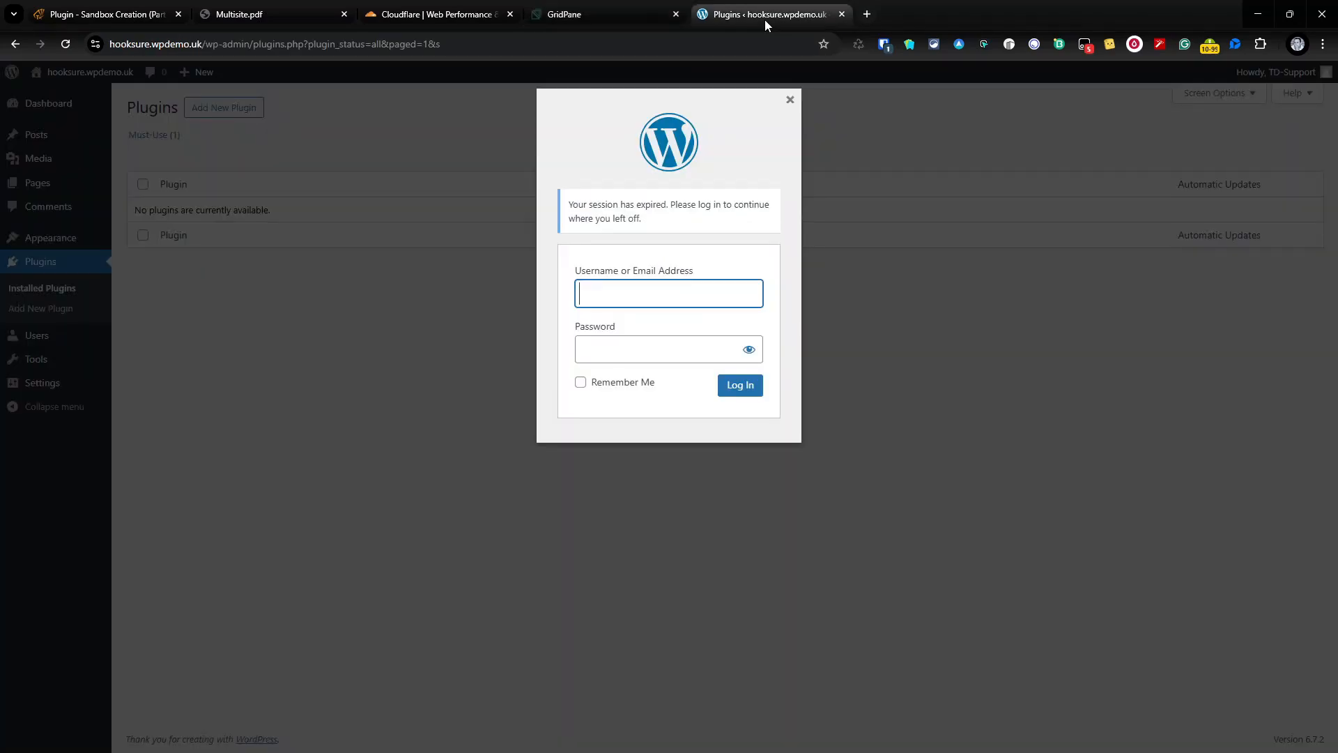
{"action": "left_click", "coordinate": [791, 103]}
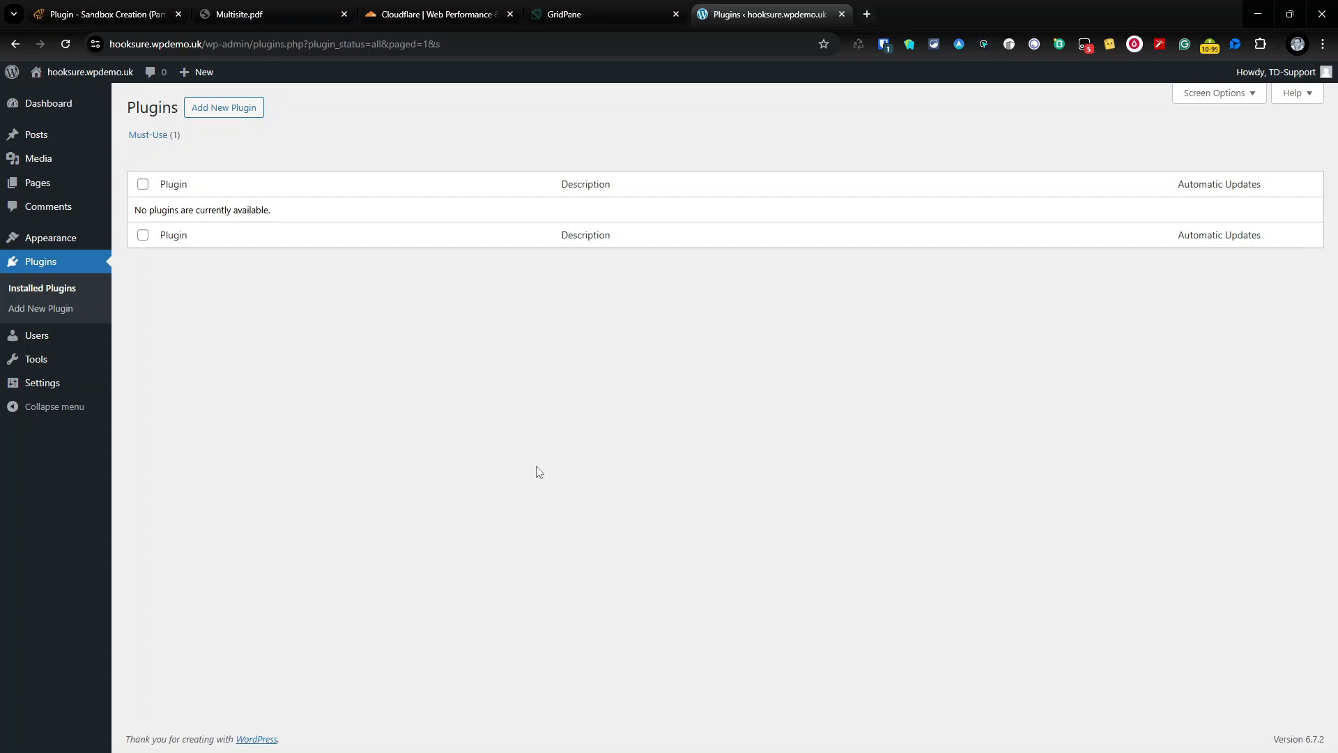
{"action": "left_click", "coordinate": [563, 20]}
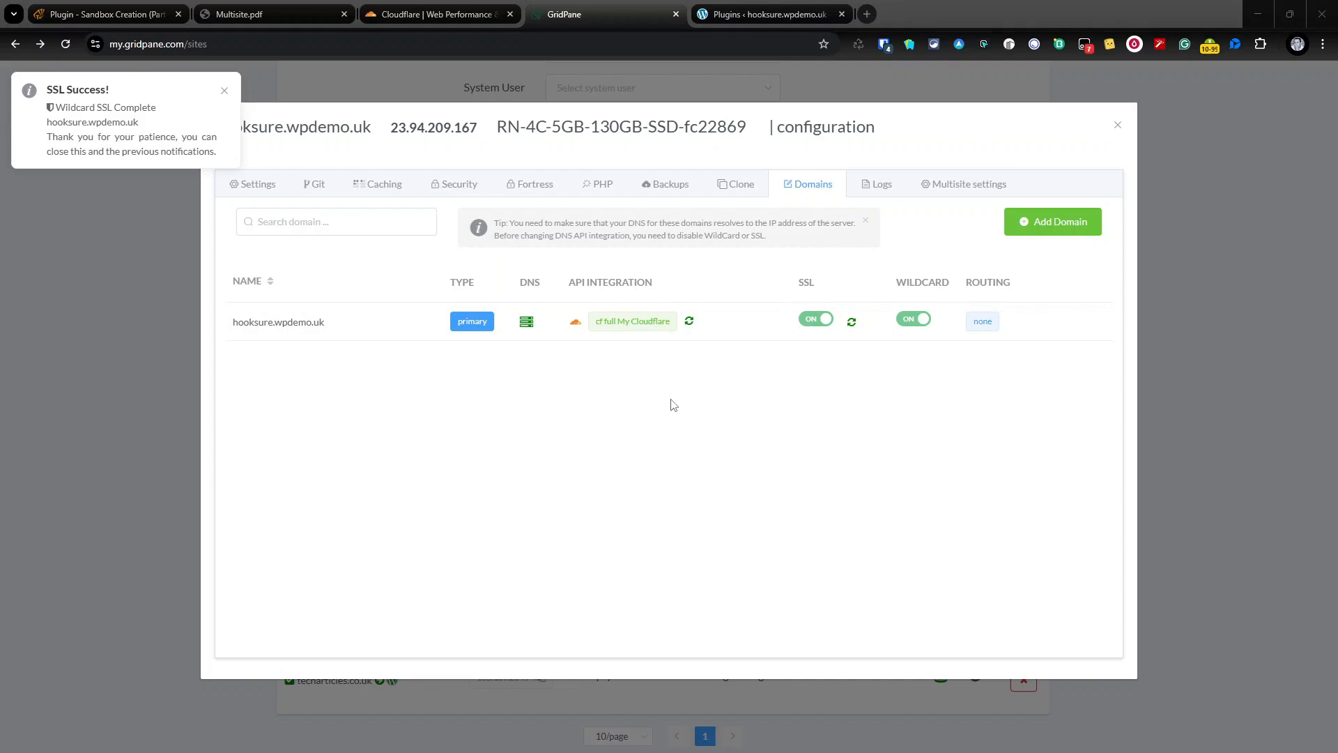
{"action": "left_click", "coordinate": [755, 14]}
{"action": "left_click", "coordinate": [60, 49]}
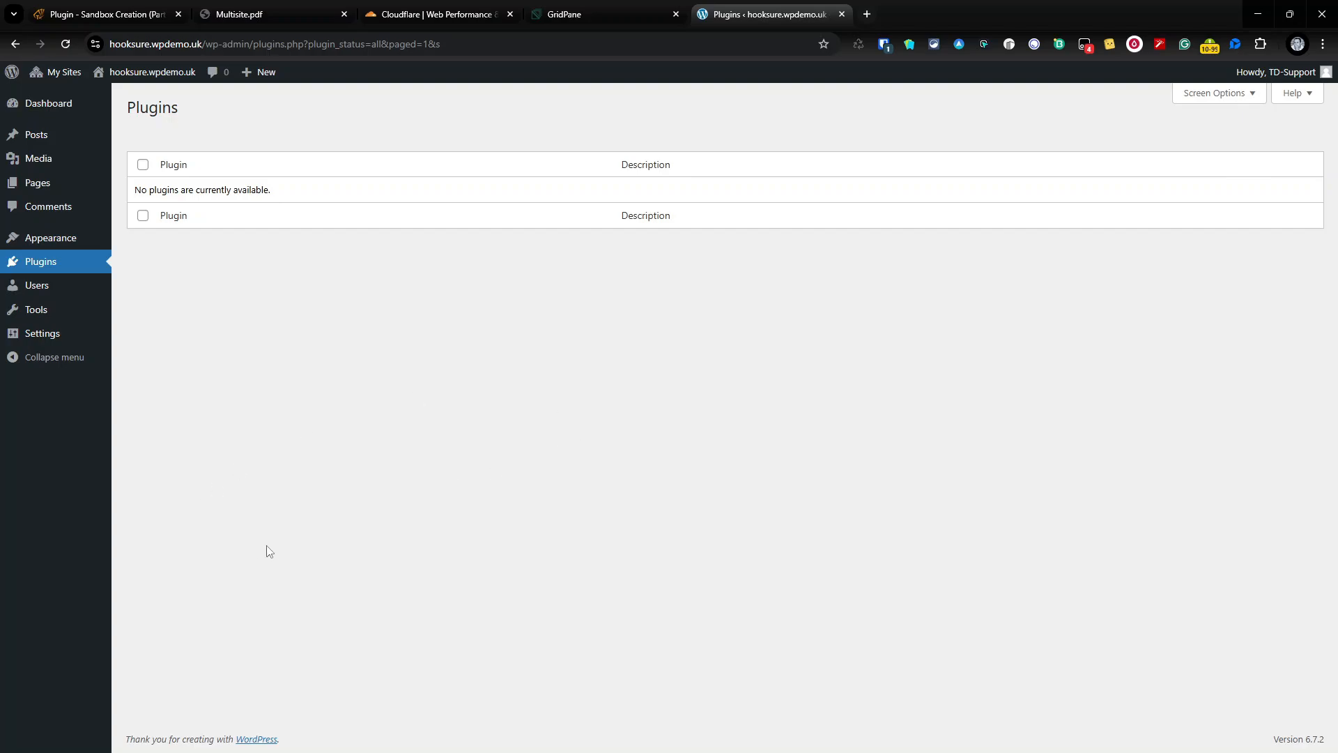
- In the Network Admin settings, turn off the registration notification e-mails to the network admin and save the changes
{"action": "mouse_move", "coordinate": [45, 84]}
{"action": "mouse_move", "coordinate": [76, 102]}
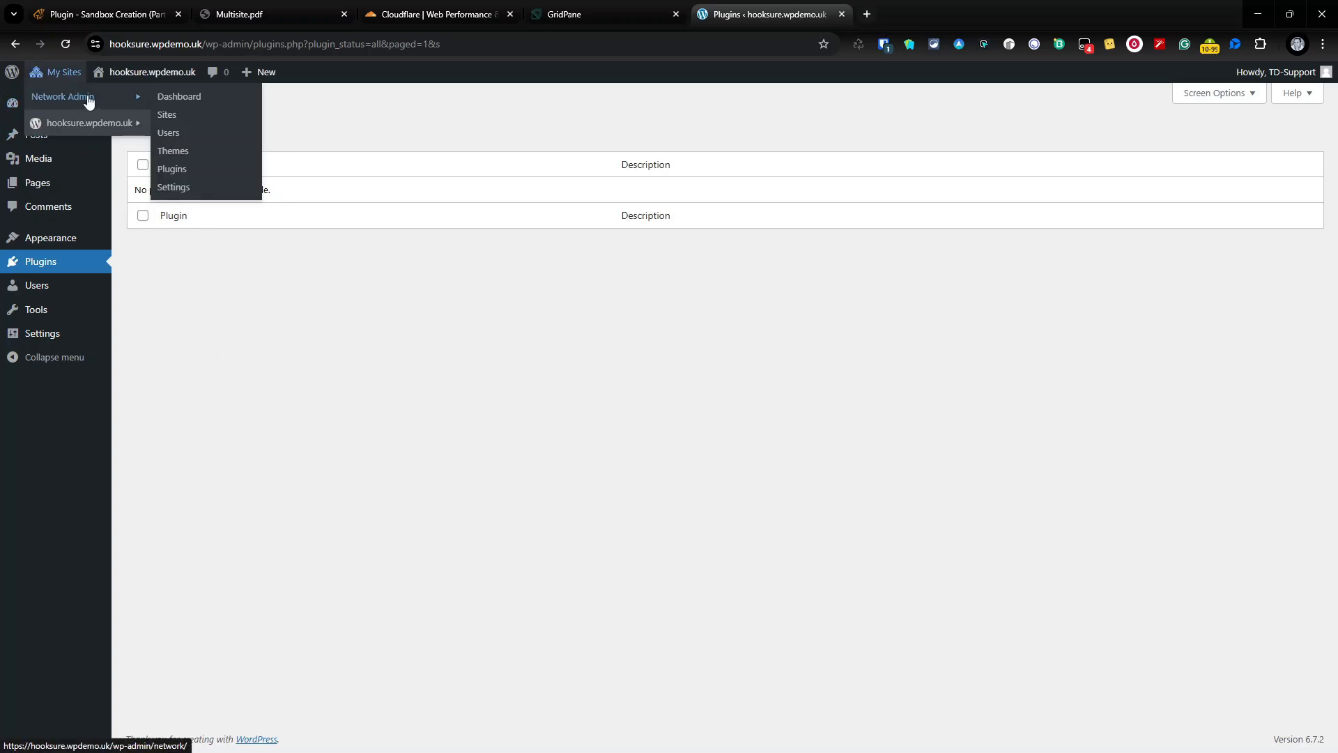
{"action": "left_click", "coordinate": [182, 98]}
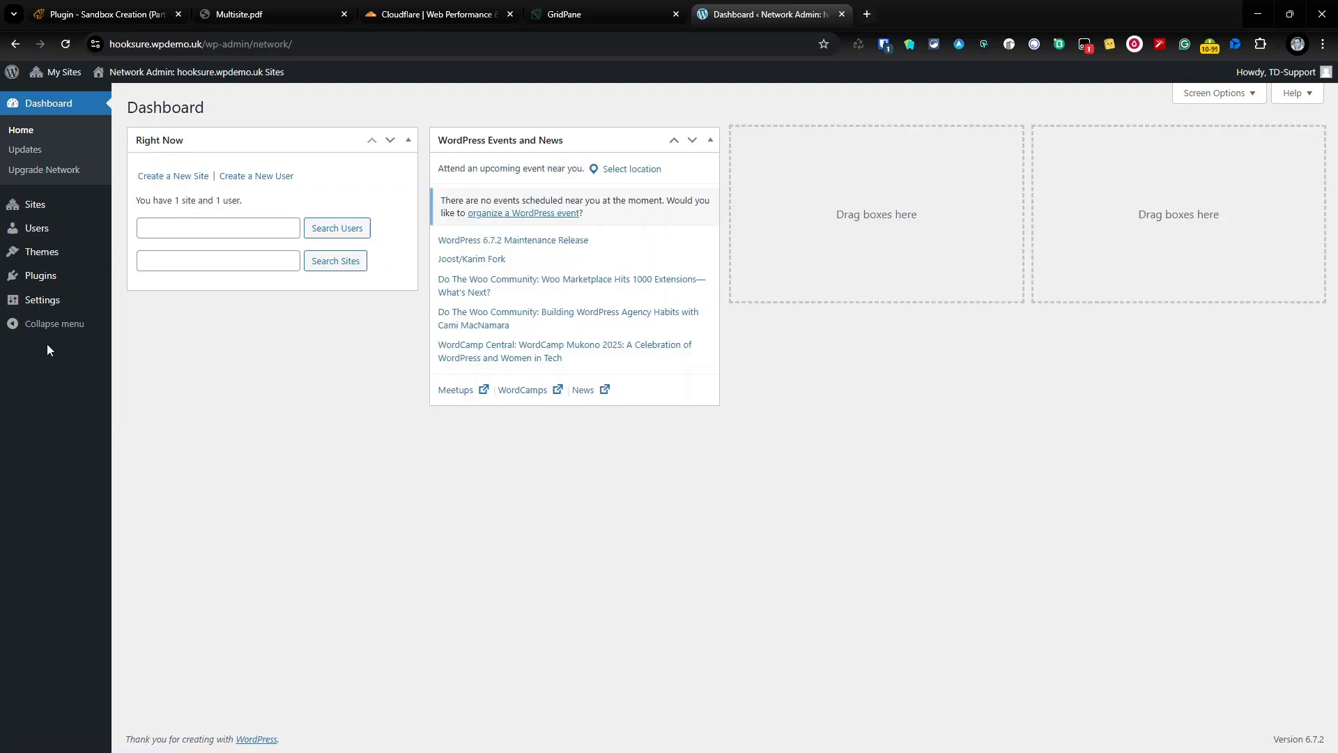
{"action": "left_click", "coordinate": [49, 311]}
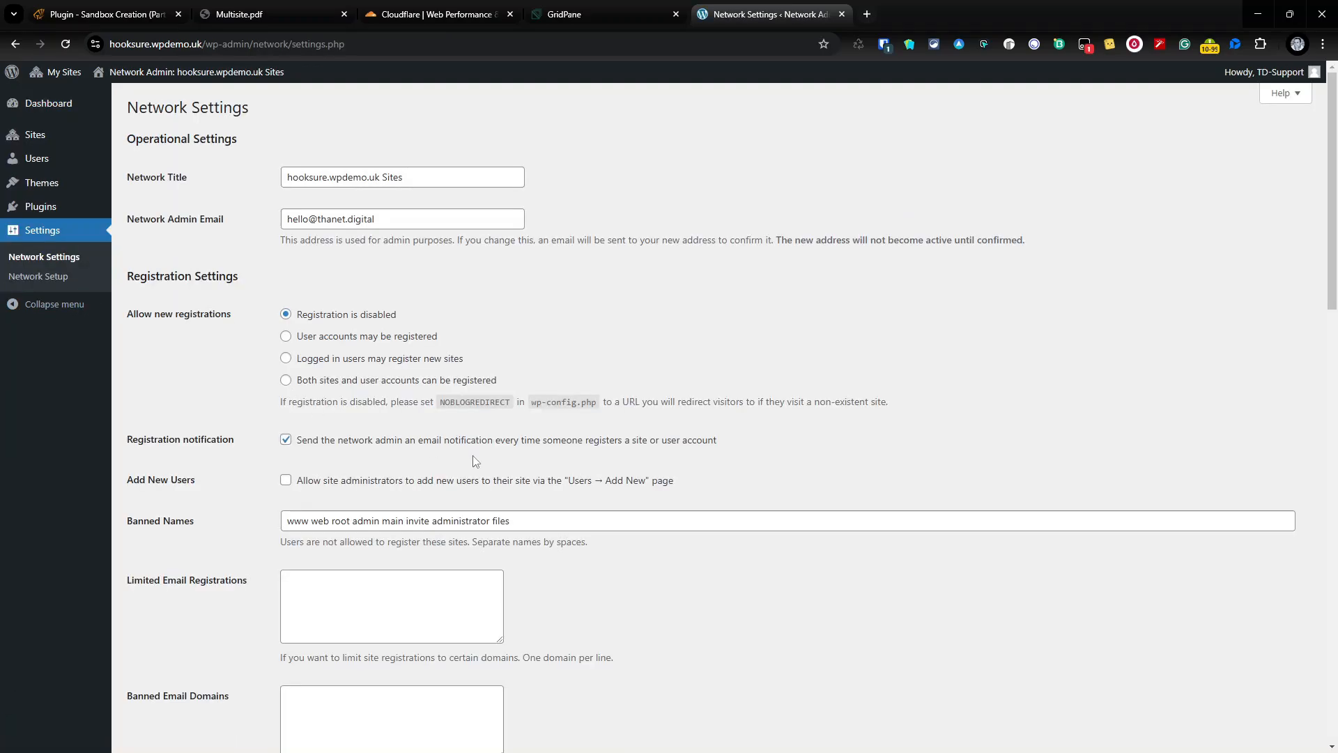
{"action": "scroll", "coordinate": [596, 449], "scroll_direction": "down", "scroll_amount": 15}
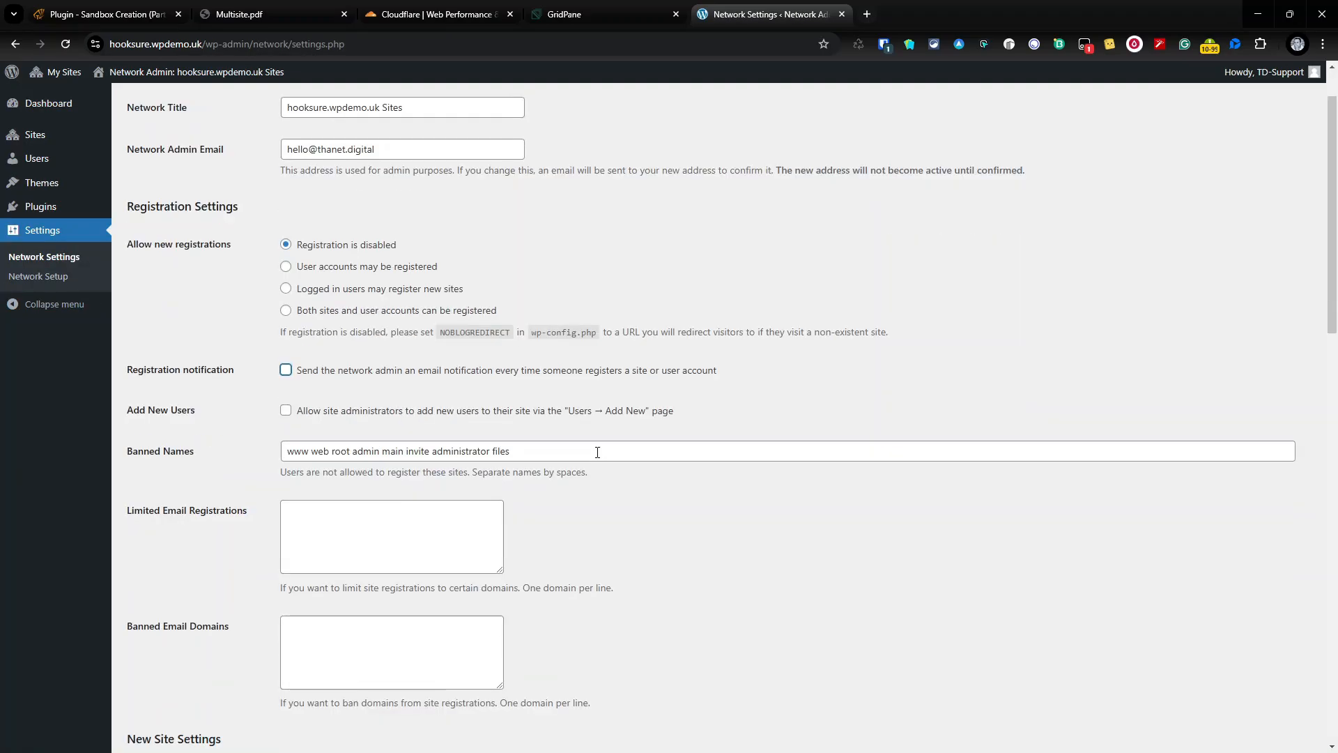
{"action": "scroll", "coordinate": [593, 444], "scroll_direction": "down", "scroll_amount": 3}
{"action": "left_click", "coordinate": [184, 681]}
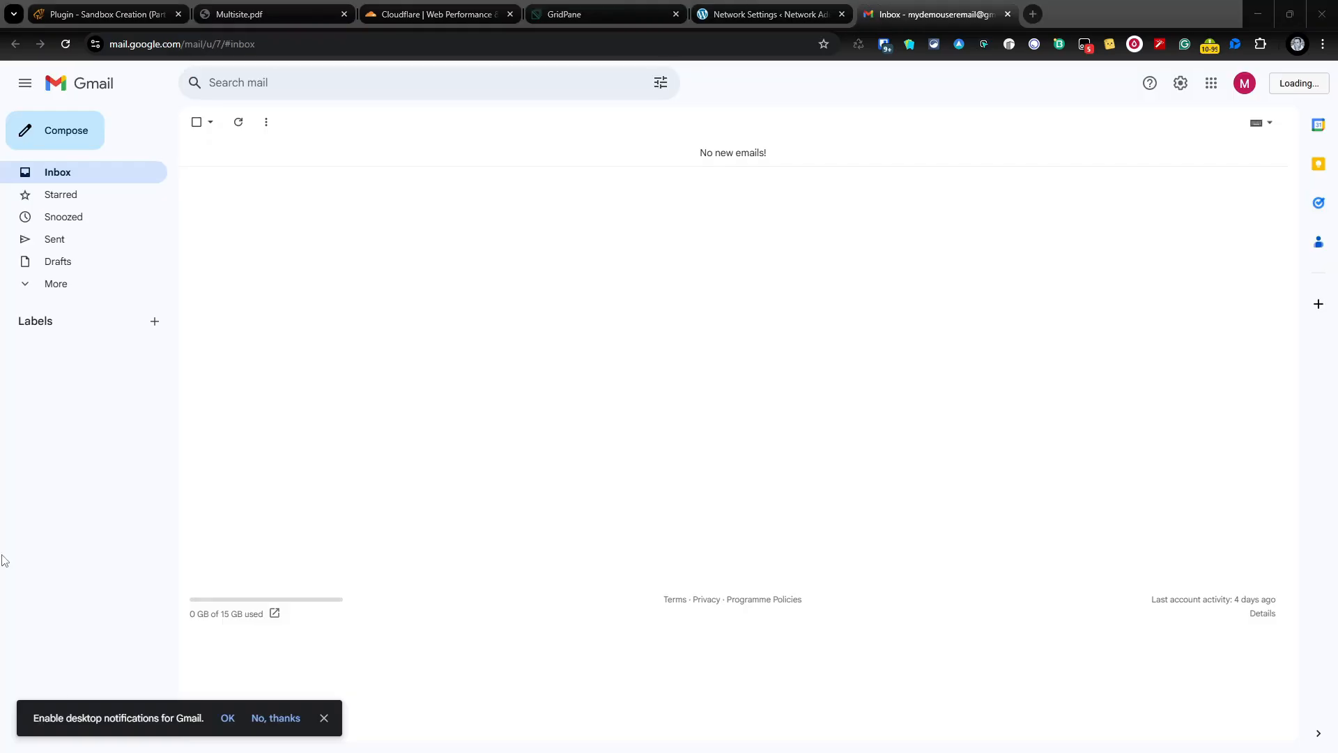
- Back in the WordPress Network Admin, add a new site with the address test1, the title Test1 and an admin e-mail
{"action": "left_click", "coordinate": [735, 15]}
{"action": "mouse_move", "coordinate": [70, 138]}
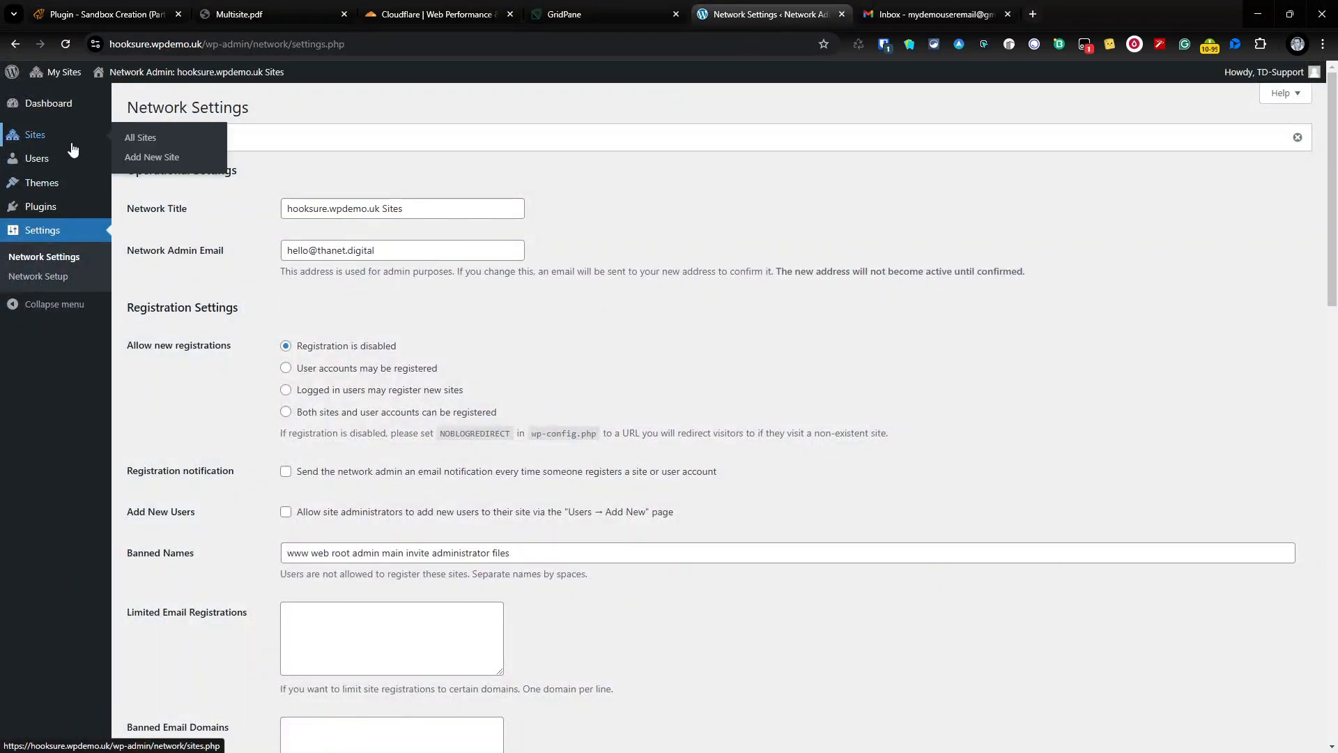
{"action": "left_click", "coordinate": [138, 158]}
{"action": "left_click", "coordinate": [333, 180]}
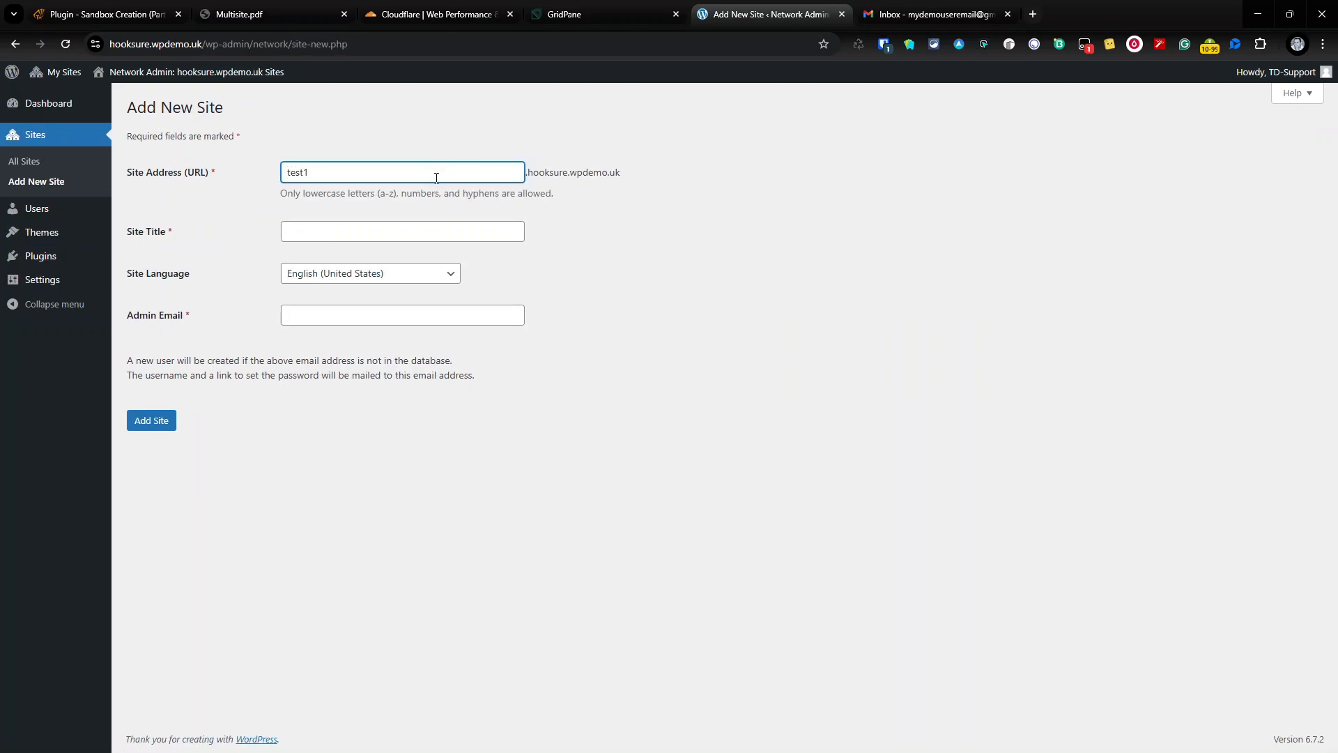
{"action": "key", "text": "Tab"}
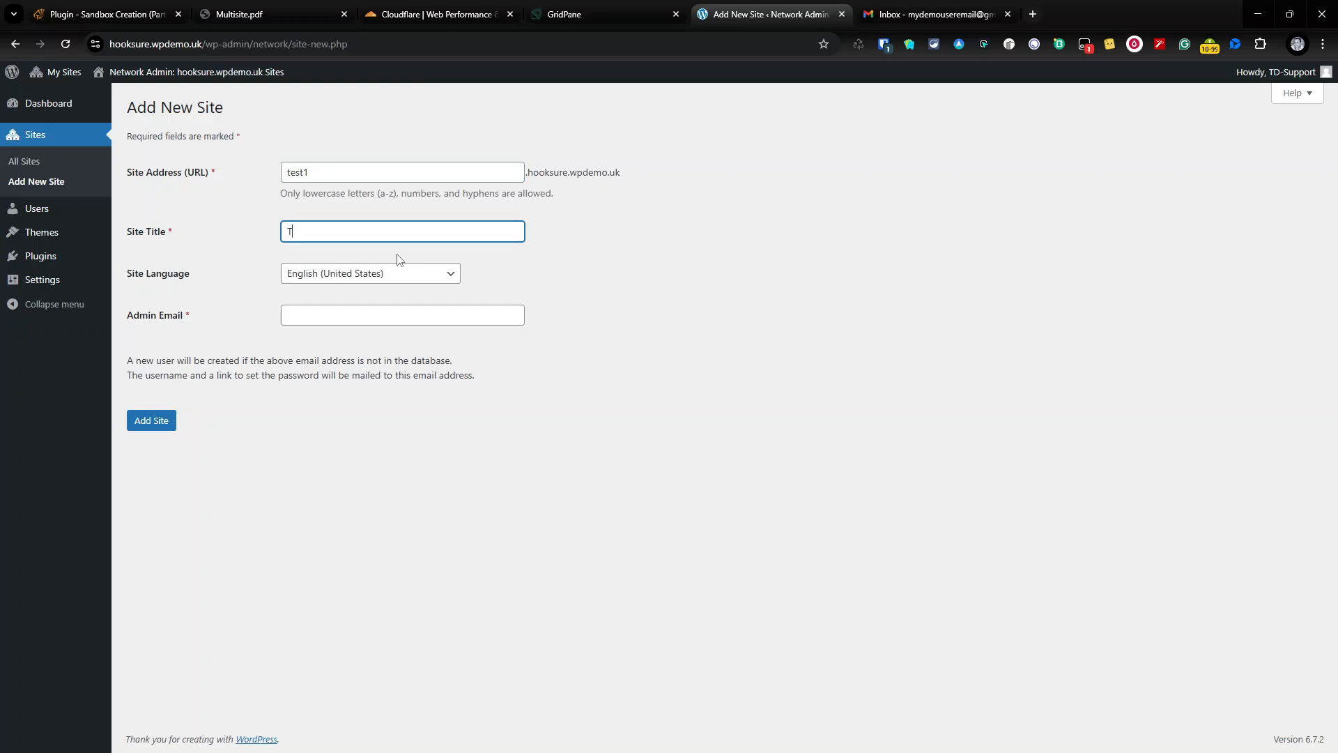
{"action": "left_click", "coordinate": [355, 278]}
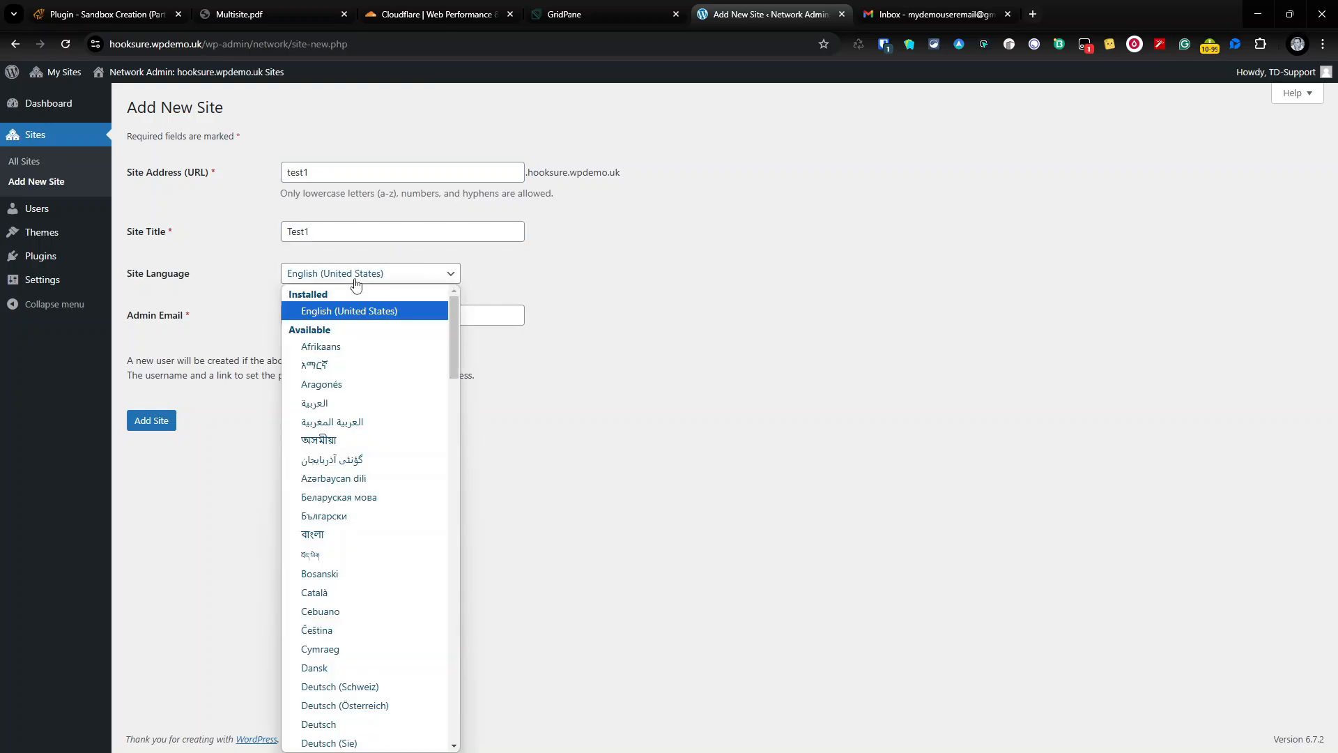
{"action": "left_click", "coordinate": [597, 299]}
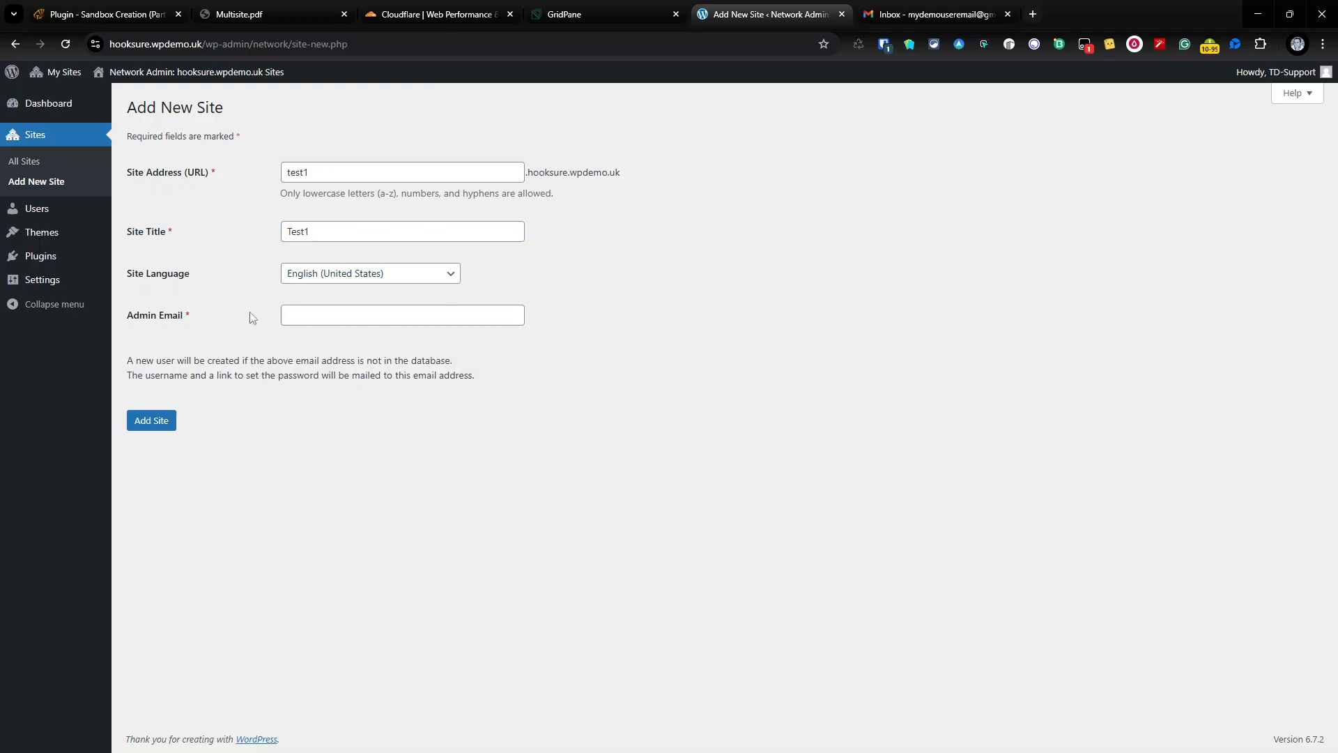
{"action": "left_click", "coordinate": [350, 322]}
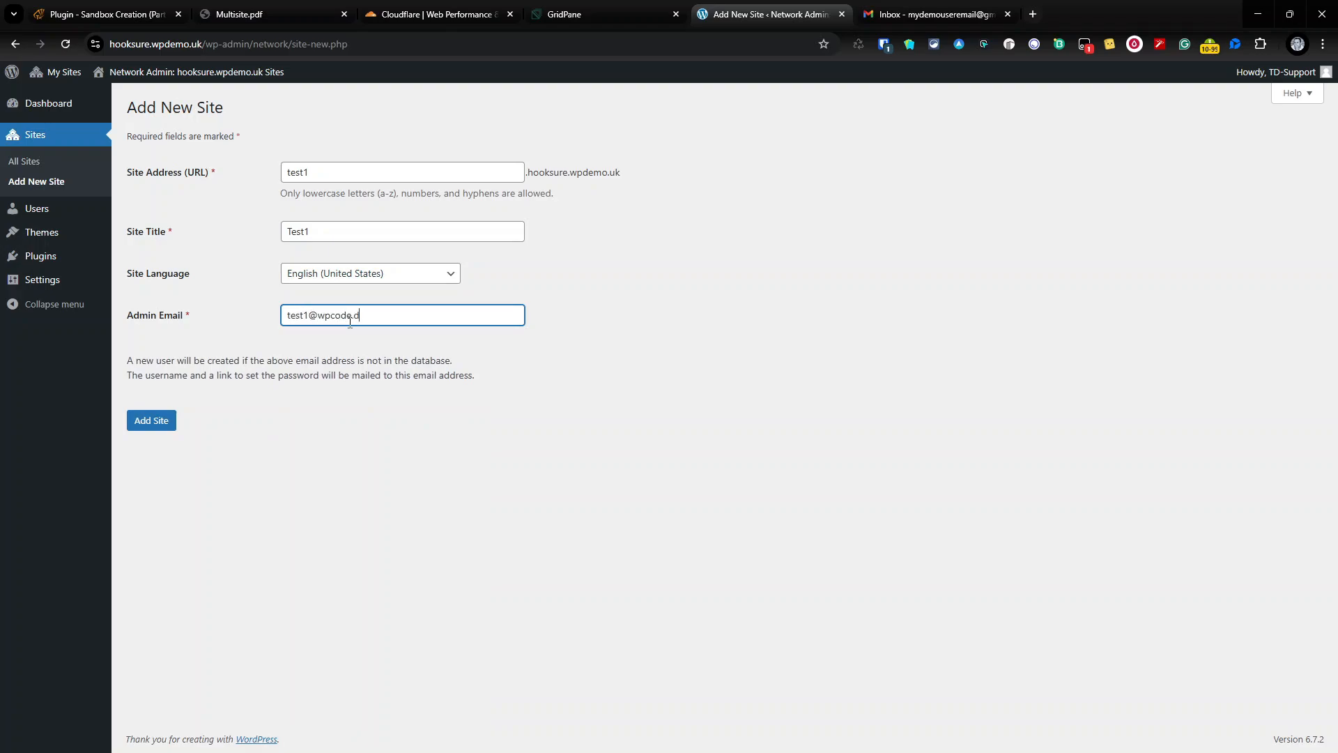
{"action": "left_click", "coordinate": [170, 421]}
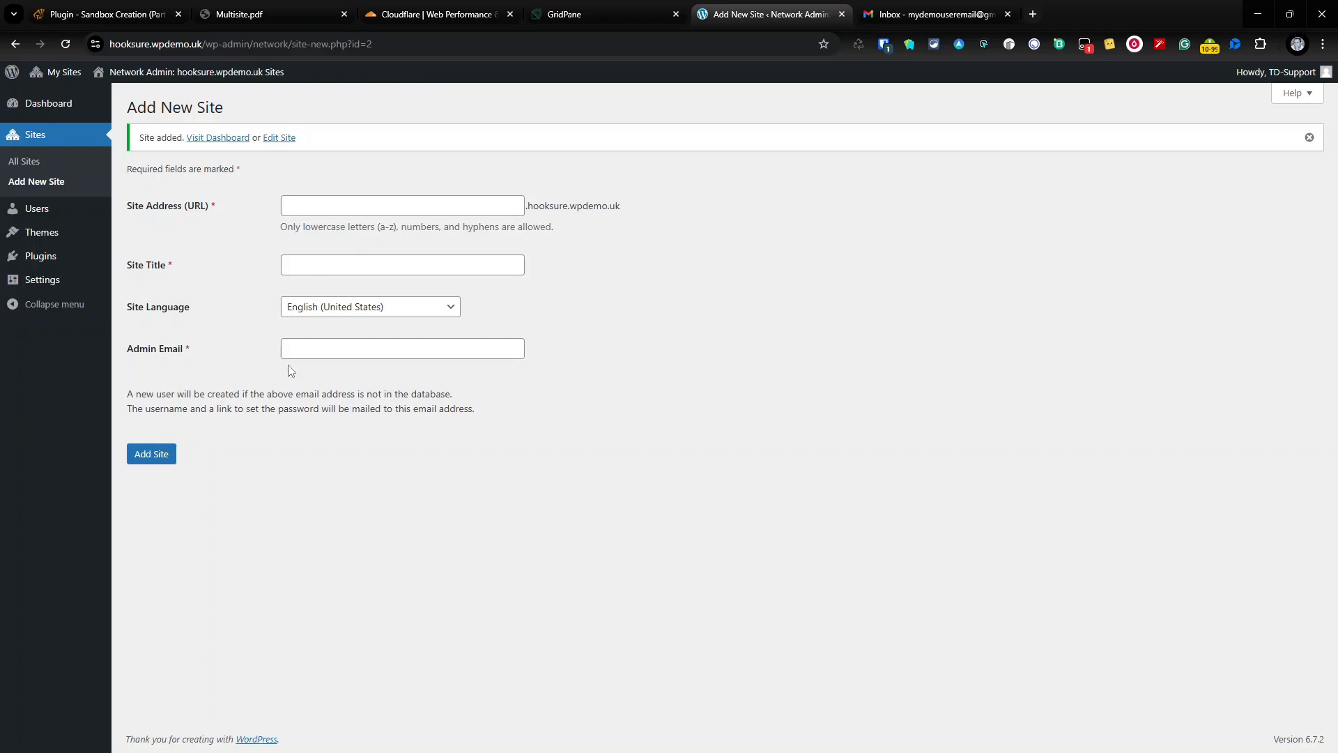
- Check the network's users and sites for the new test1 entries and visit the test1.hooksure.wpdemo.uk front end
{"action": "left_click", "coordinate": [48, 219]}
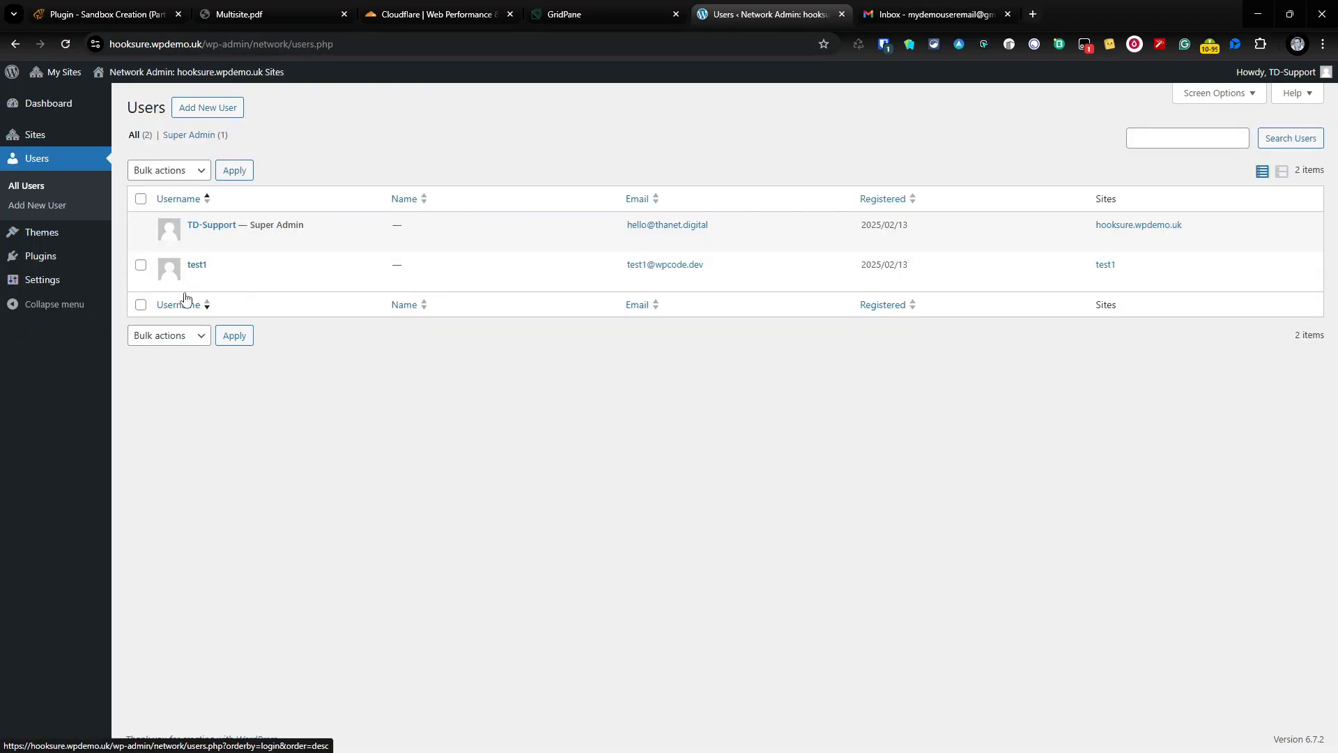
{"action": "left_click", "coordinate": [38, 137]}
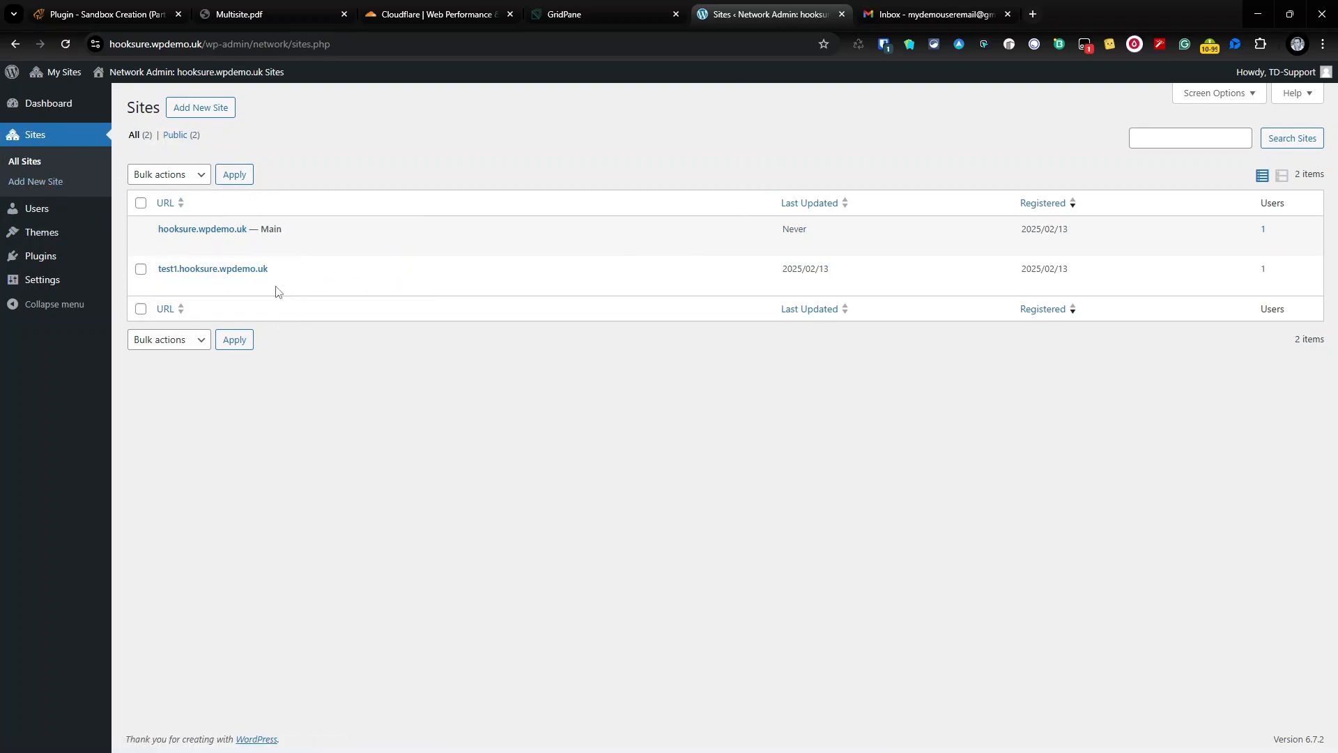
{"action": "left_click", "coordinate": [388, 287]}
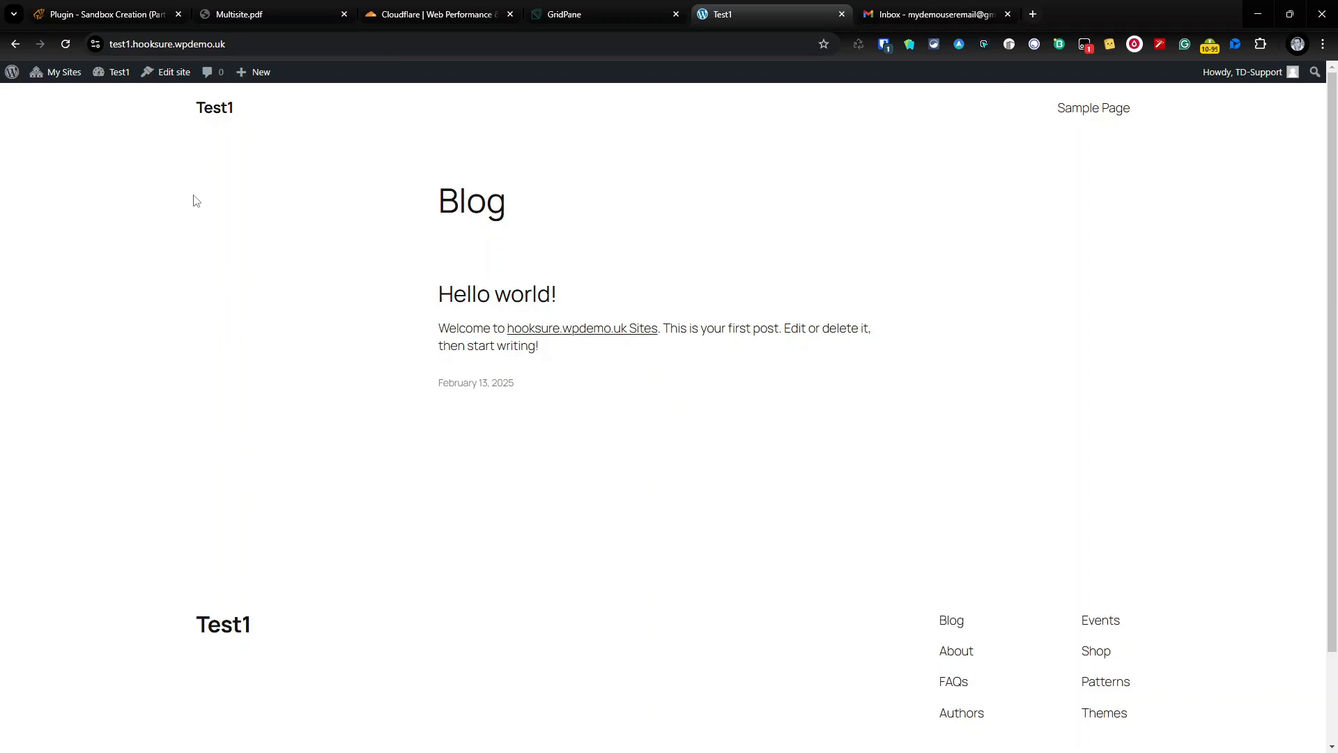
- Return from the Test1 site to the Network Admin dashboard and review the network's sites and which site each user belongs to
{"action": "mouse_move", "coordinate": [63, 74]}
{"action": "mouse_move", "coordinate": [73, 110]}
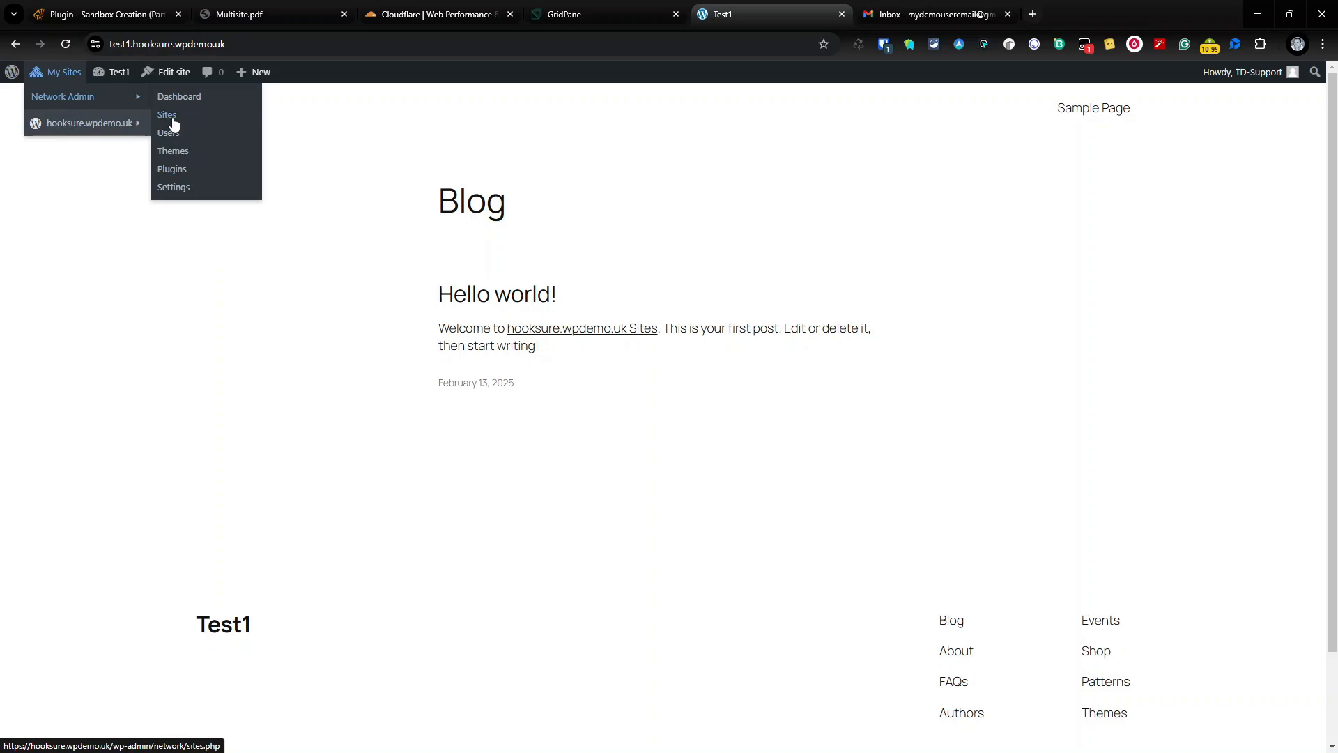
{"action": "left_click", "coordinate": [97, 99]}
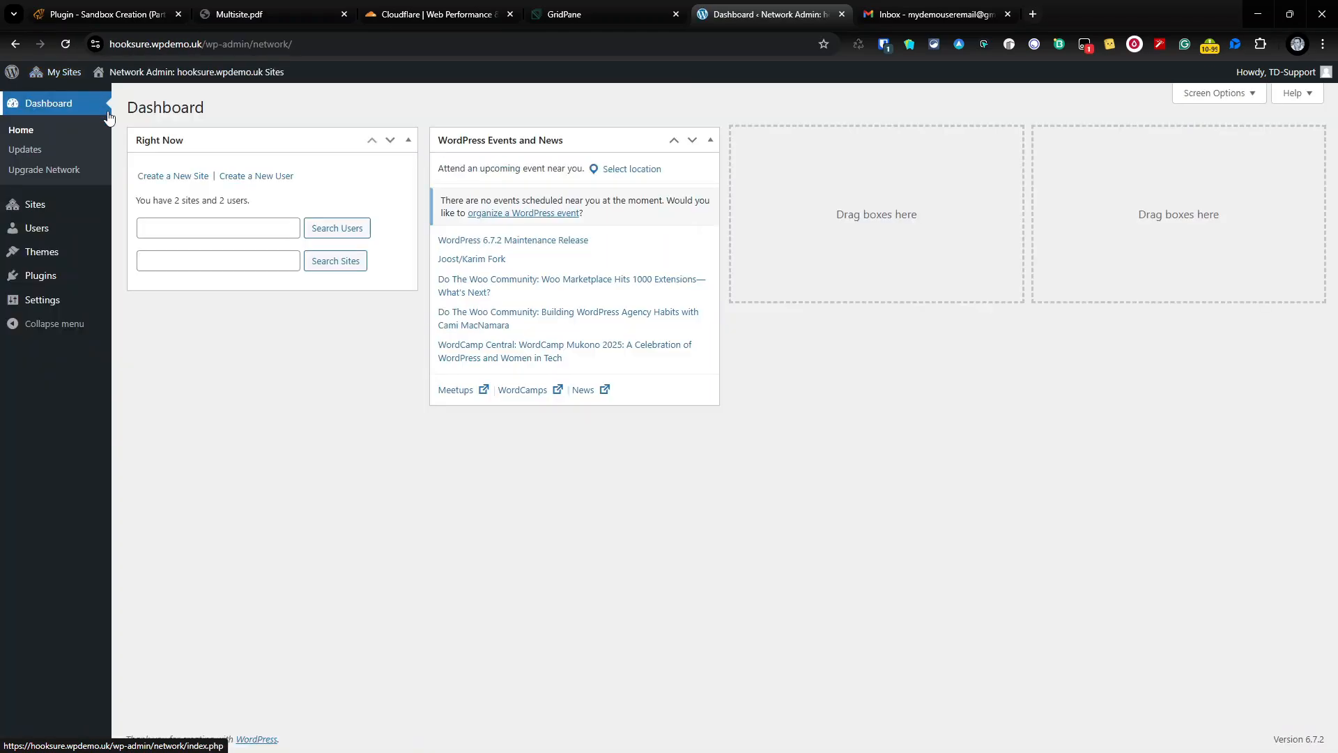
{"action": "left_click", "coordinate": [41, 207]}
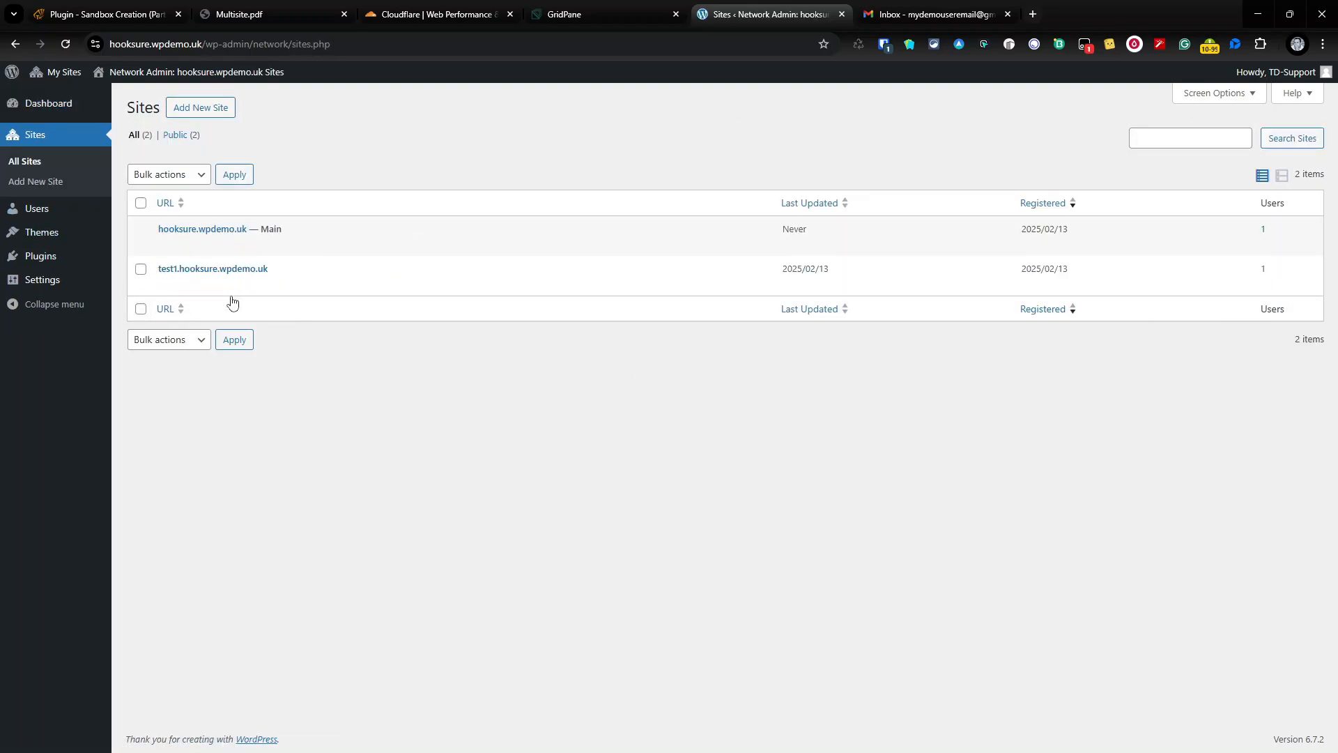
{"action": "left_click", "coordinate": [59, 209]}
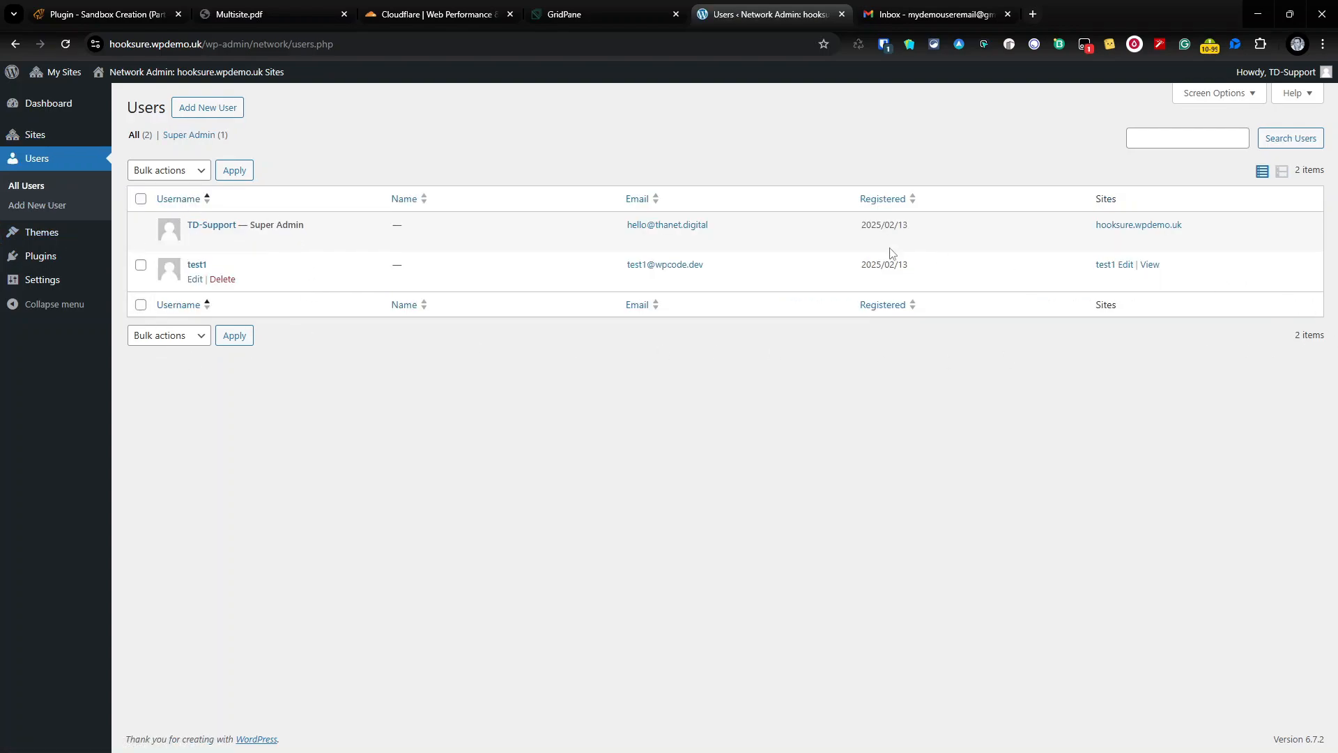
{"action": "left_click", "coordinate": [40, 139]}
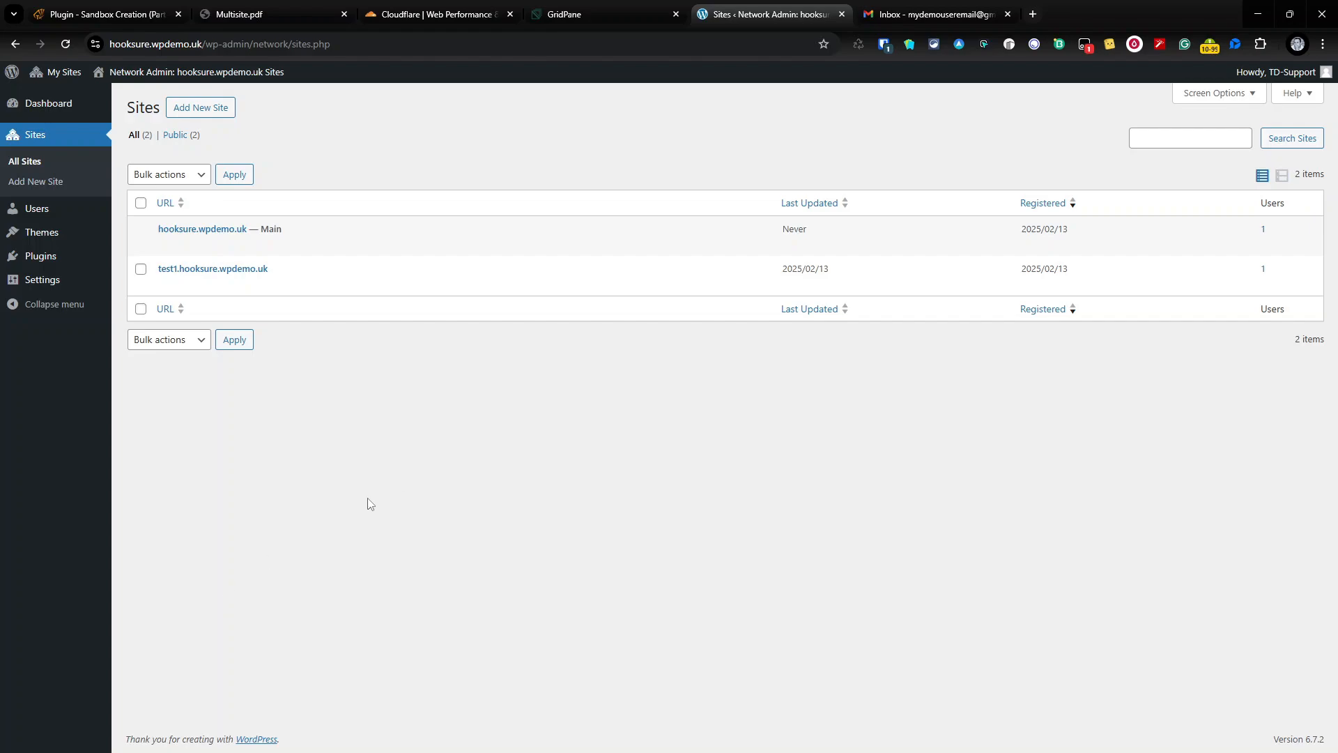
- Switch to the wpdemo.uk DNS records in Cloudflare
{"action": "left_click", "coordinate": [503, 27]}
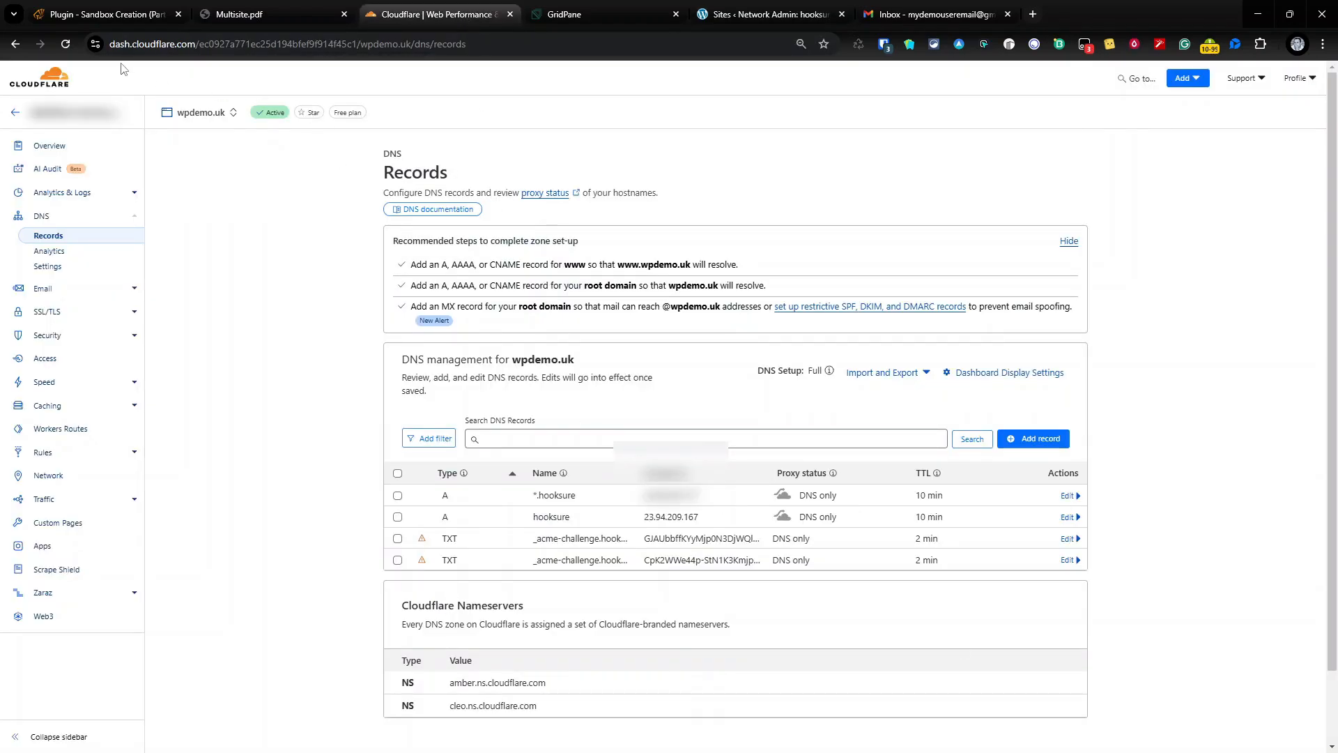